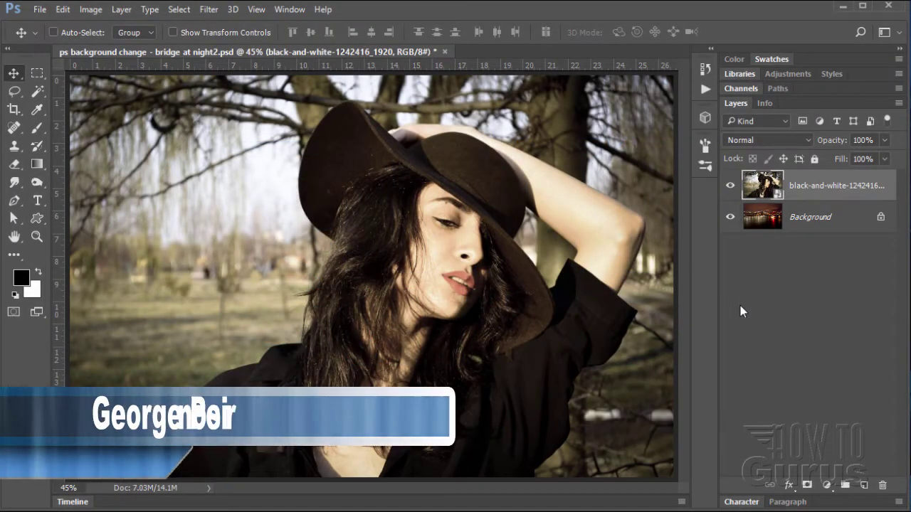
- Compare the portrait with the night bridge scene by toggling the portrait layer's visibility, and select the Background layer
click(731, 188)
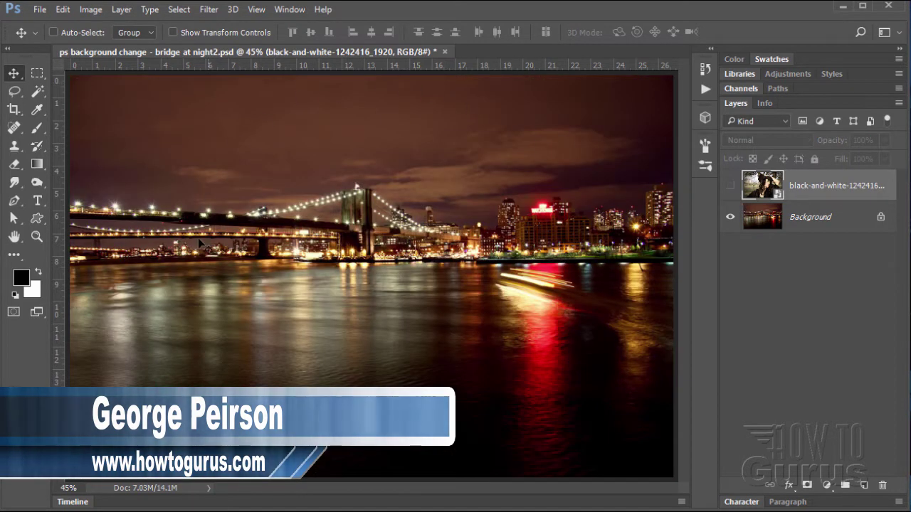
click(731, 186)
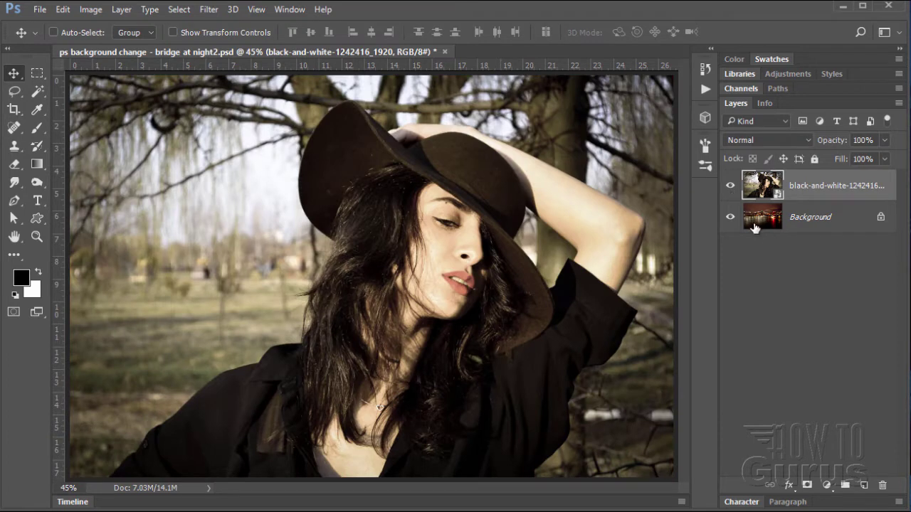
click(731, 187)
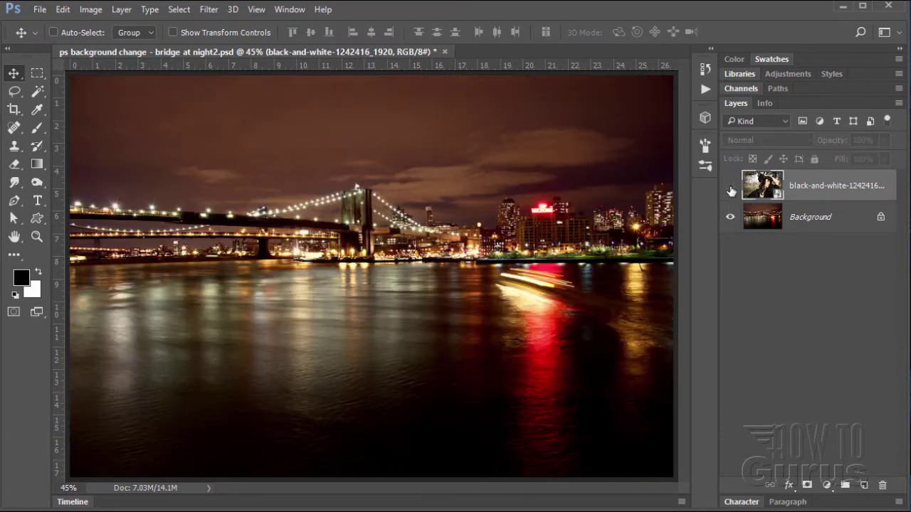
click(774, 223)
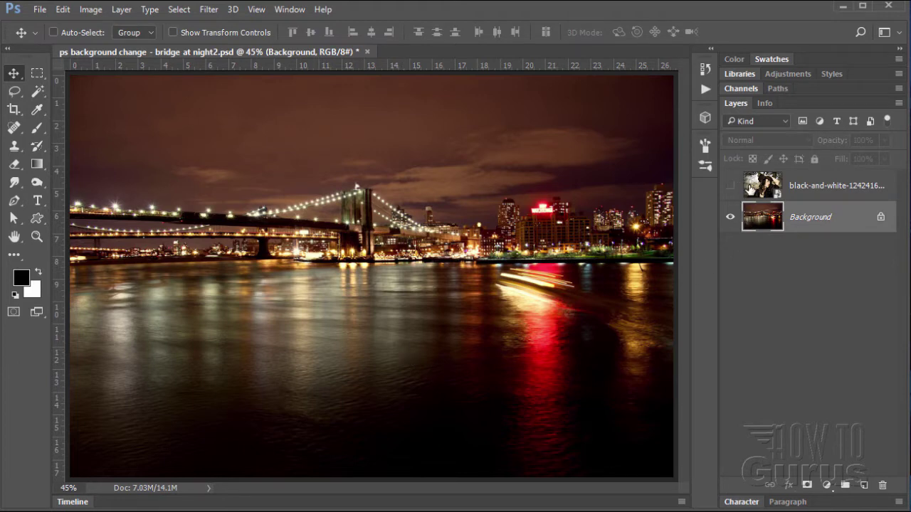
click(730, 188)
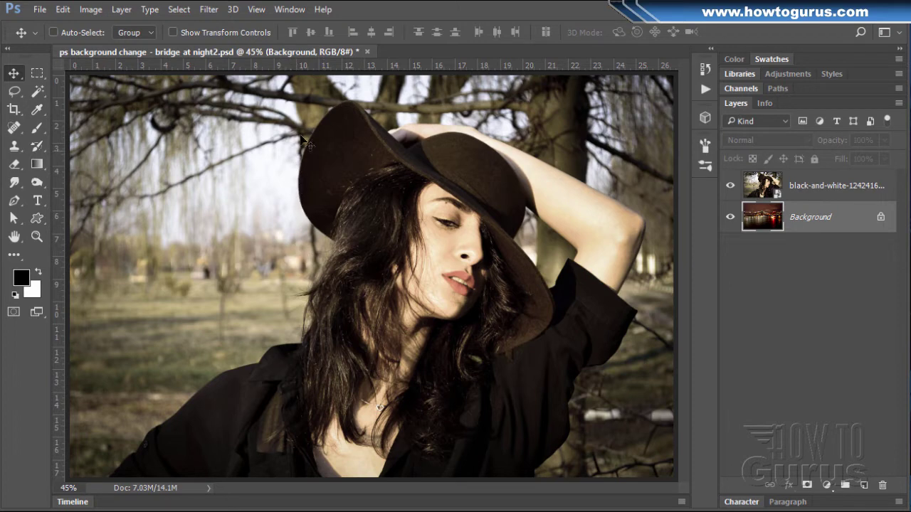
click(730, 185)
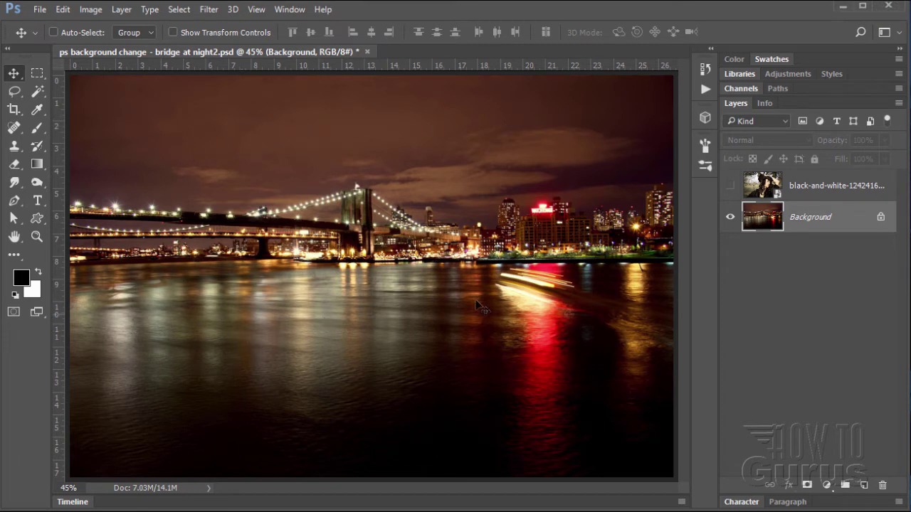
click(730, 186)
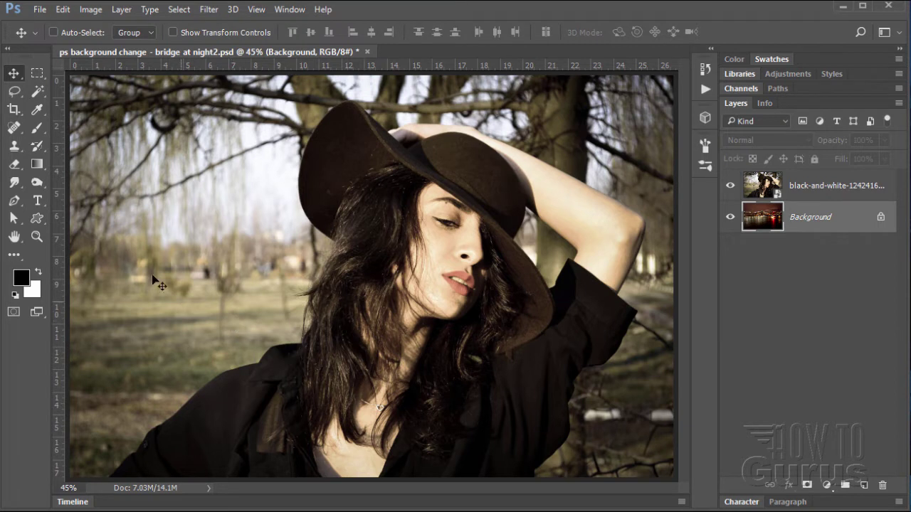
- Magnify the woman's sleeve and shoulder to 100% and activate the Pen tool in Path mode
click(15, 204)
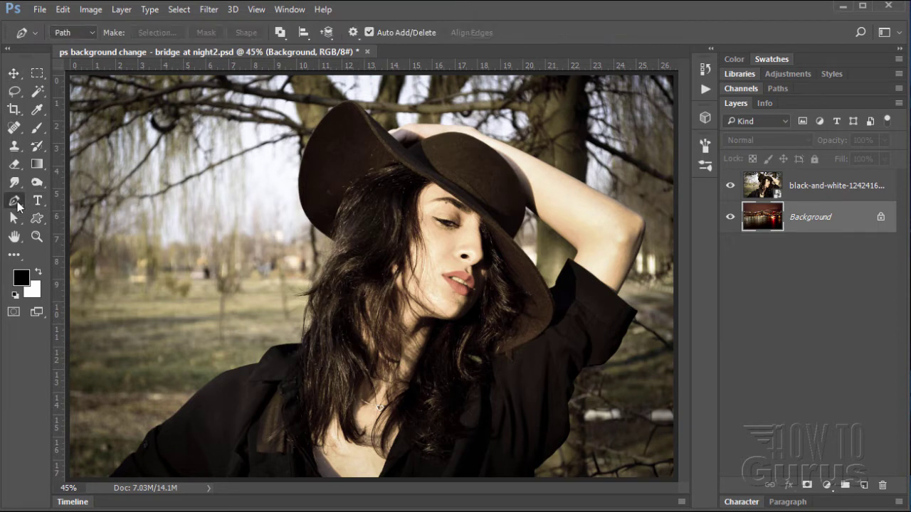
click(37, 237)
drag(113, 439, 121, 454)
scroll(155, 420, down, 2)
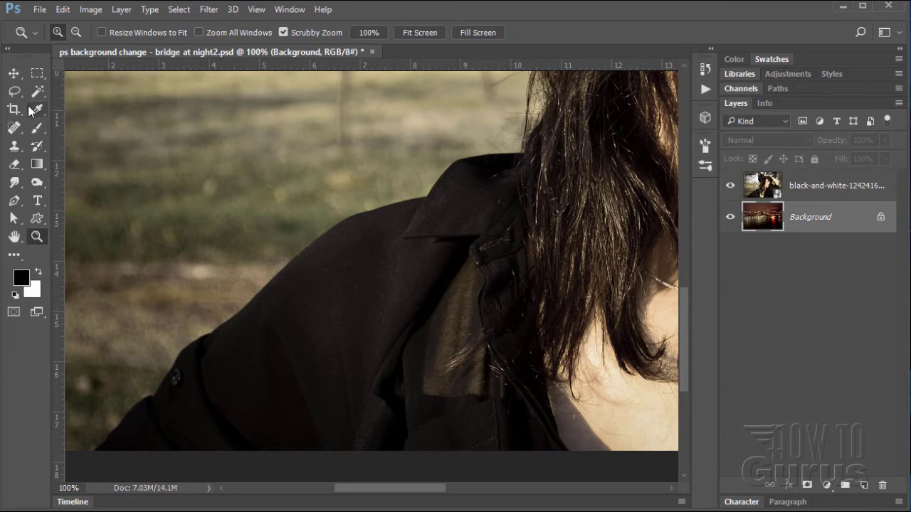
click(14, 201)
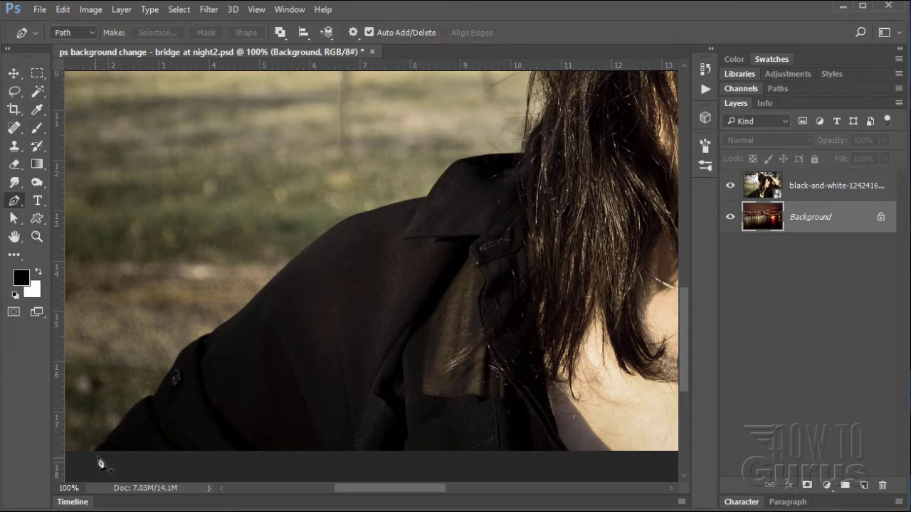
- Try tracing a practice path along the top of the shoulder to the shirt collar with the Pen tool
click(242, 312)
click(269, 282)
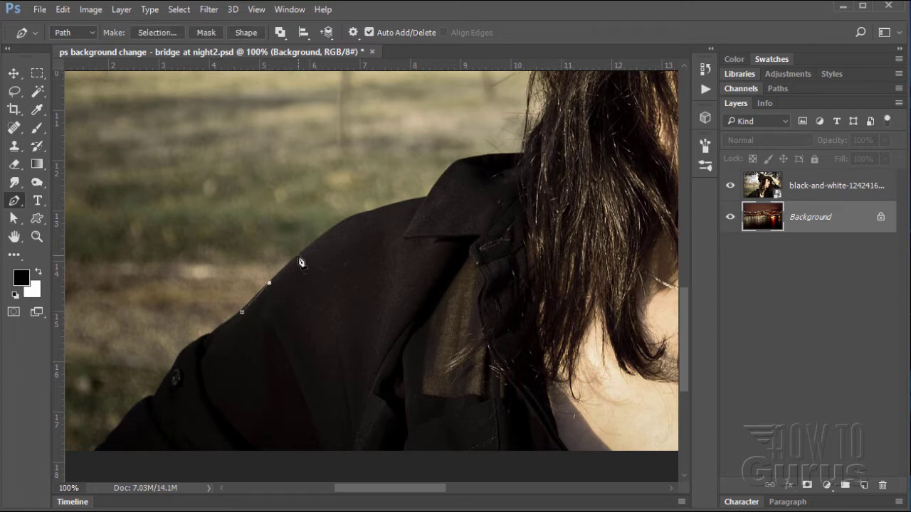
click(298, 256)
click(327, 234)
click(356, 216)
drag(376, 211, 435, 184)
click(403, 204)
key(alt)
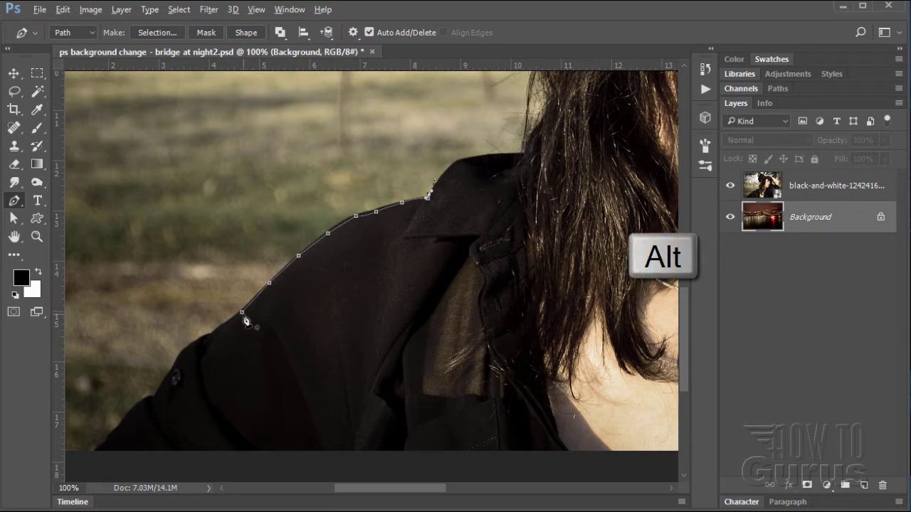
- Try closing the practice path with a curve and starting a second short path, and discard both practice paths
drag(246, 322, 203, 274)
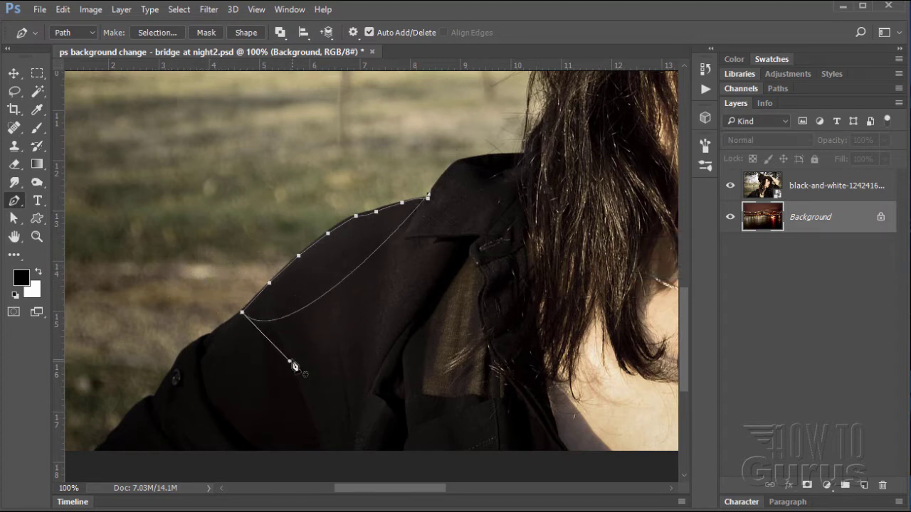
drag(291, 364, 276, 364)
click(280, 277)
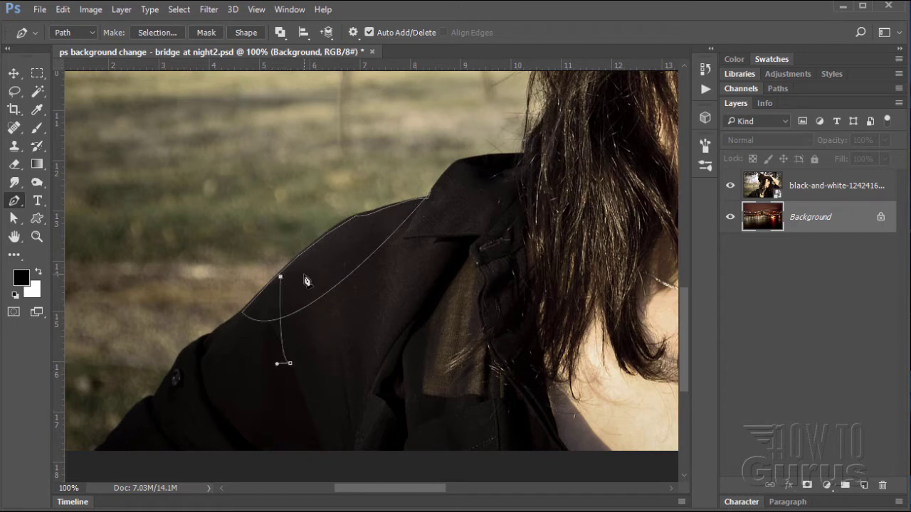
key(ctrl)
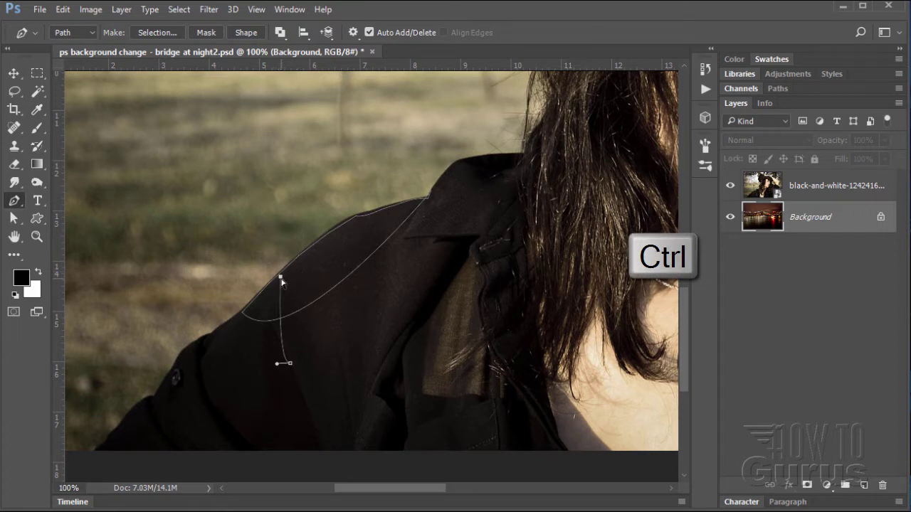
drag(281, 280, 242, 347)
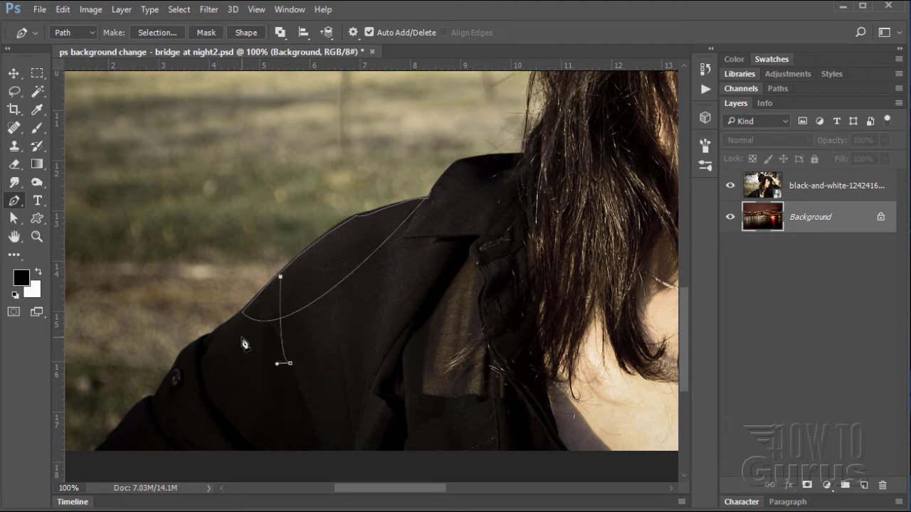
key(ctrl+z)
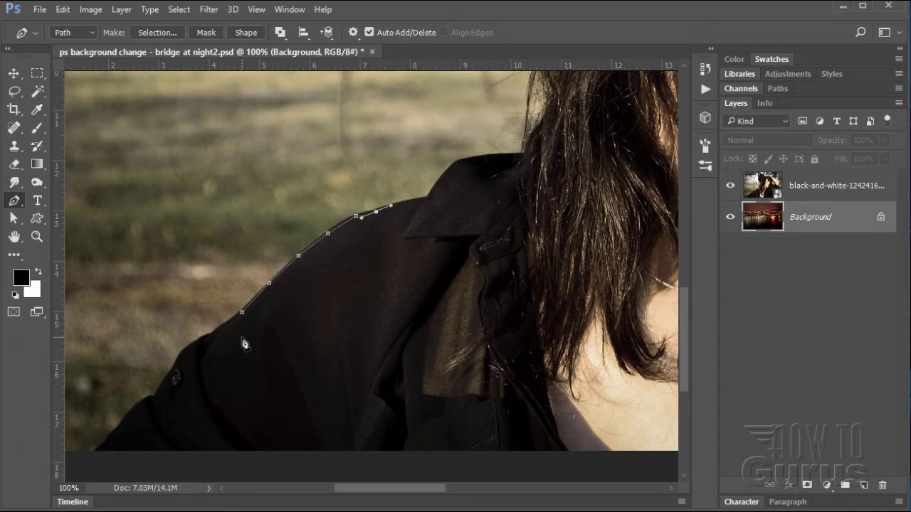
key(Escape)
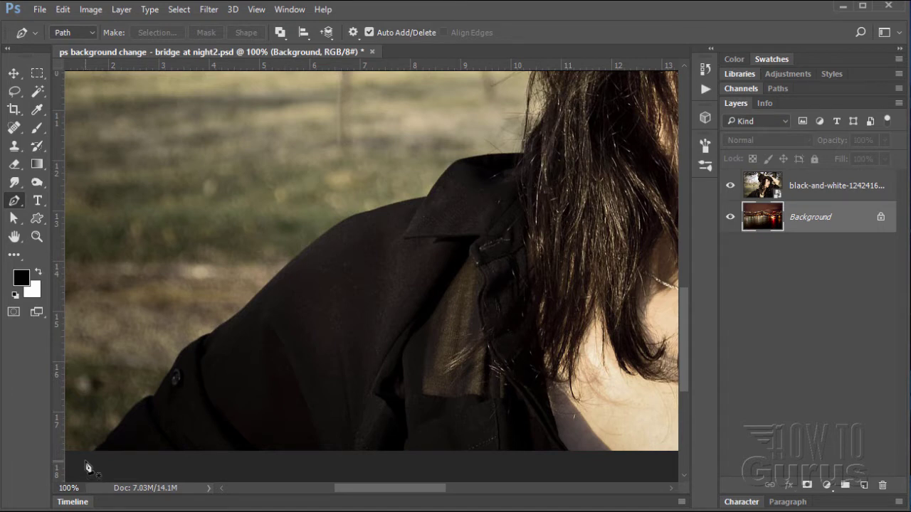
- Start a new Pen tool path just below the canvas edge and trace the lower sleeve up to the sleeve button
click(84, 461)
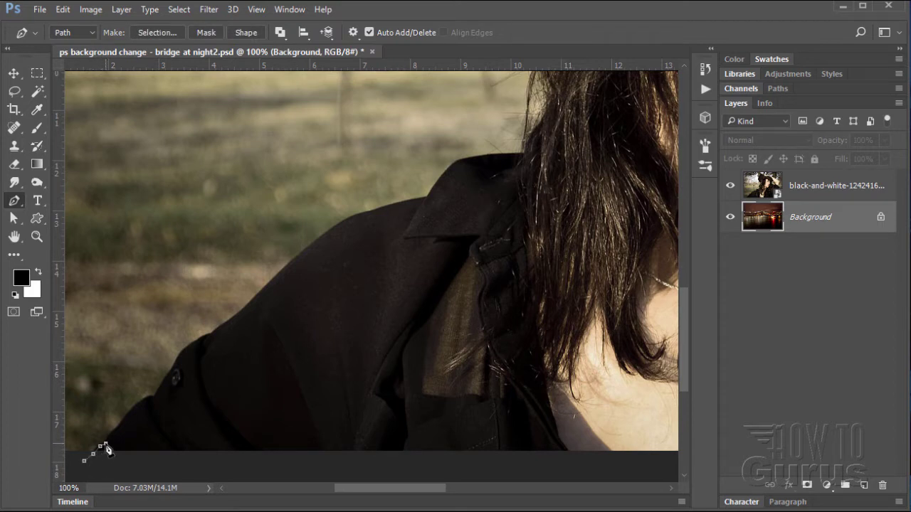
click(105, 442)
click(110, 434)
click(117, 430)
click(131, 411)
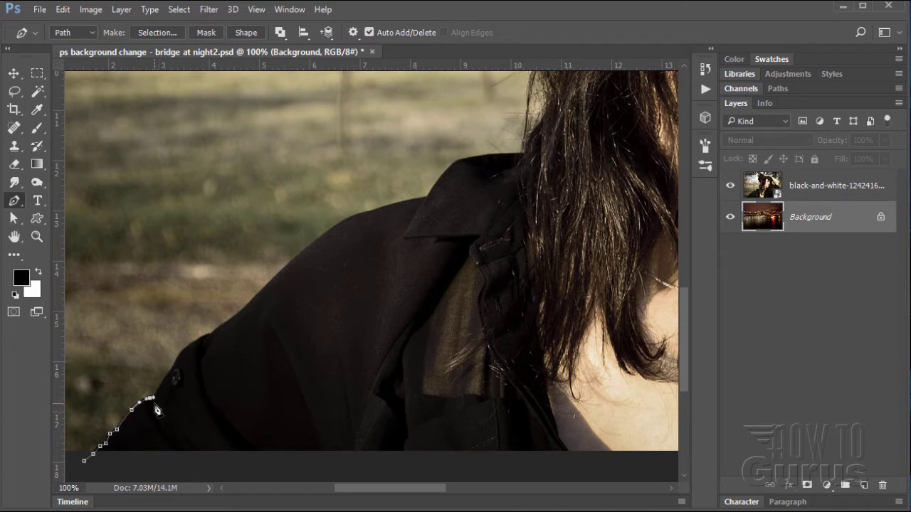
drag(165, 382, 169, 377)
click(173, 370)
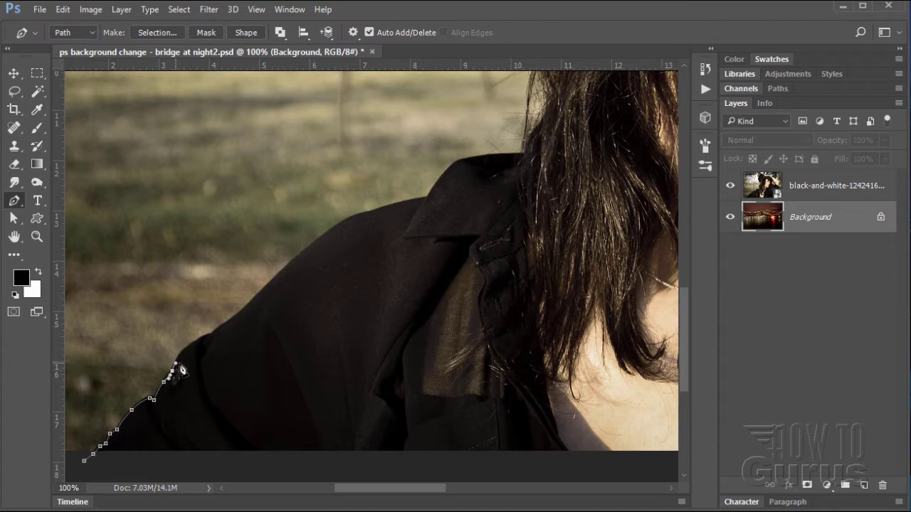
- Continue the path from the sleeve button along the upper sleeve and shoulder to the top of the shirt collar
click(188, 343)
click(211, 335)
click(232, 317)
drag(253, 298, 265, 288)
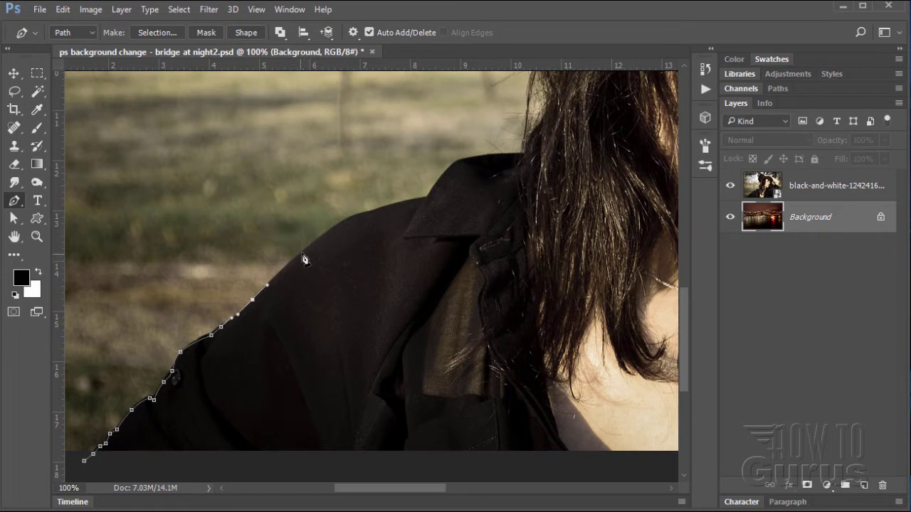
drag(303, 252, 397, 206)
click(427, 198)
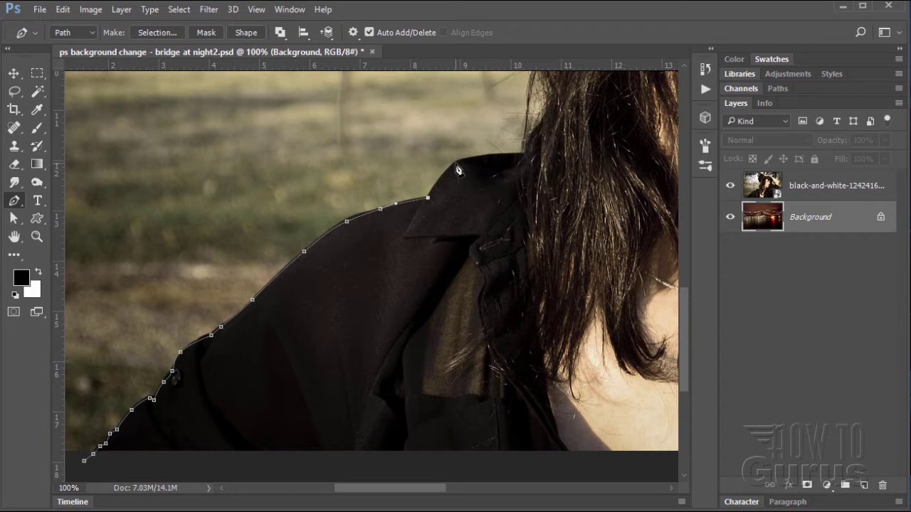
drag(455, 164, 468, 158)
- Continue the path loosely outside the loose hair strands, from the collar up toward the hat brim
key(space)
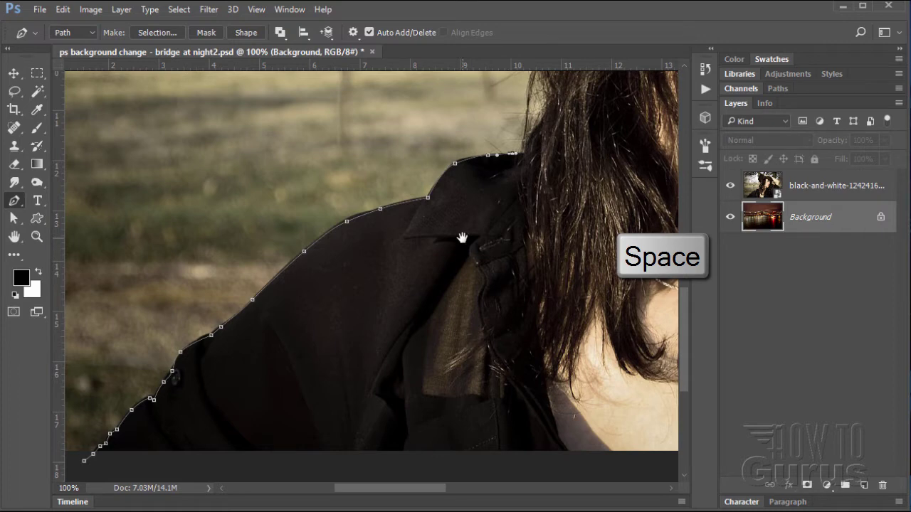
drag(516, 183, 296, 406)
drag(380, 329, 331, 363)
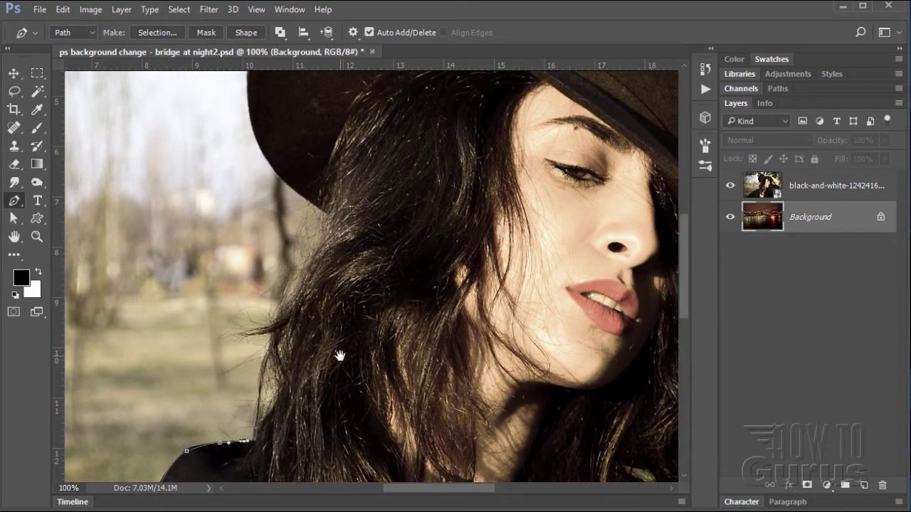
click(242, 416)
click(243, 372)
click(232, 341)
click(229, 307)
click(281, 269)
click(294, 229)
- Continue the path closely along the hat's outer edge, from the brim beside the hair up to its peak
drag(270, 165, 260, 148)
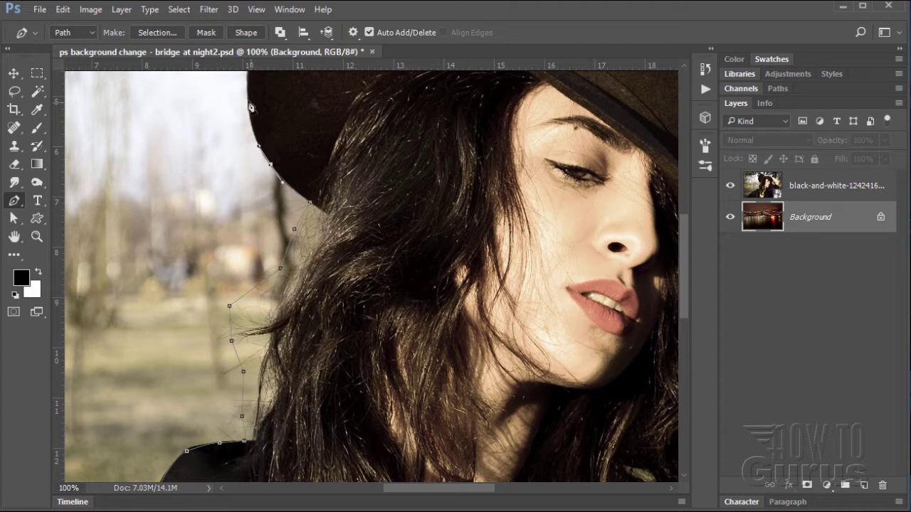
drag(251, 106, 190, 304)
key(space)
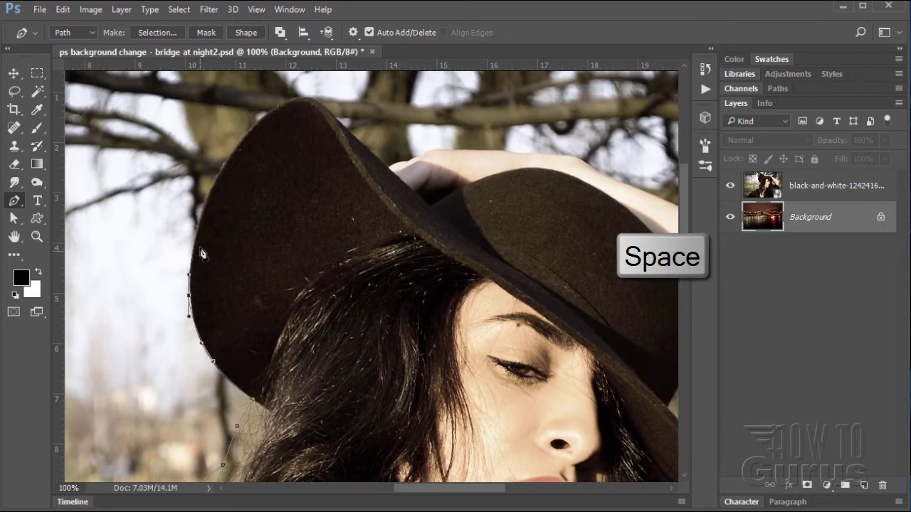
drag(199, 229, 315, 100)
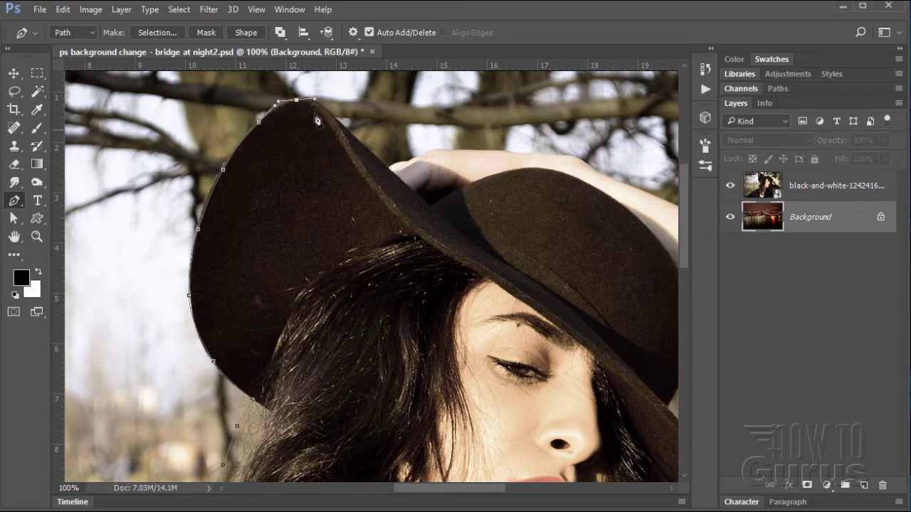
- Inspect the traced path along the hat, hair, shoulder and sleeve, including its starting point below the canvas edge
key(space)
drag(393, 394, 382, 275)
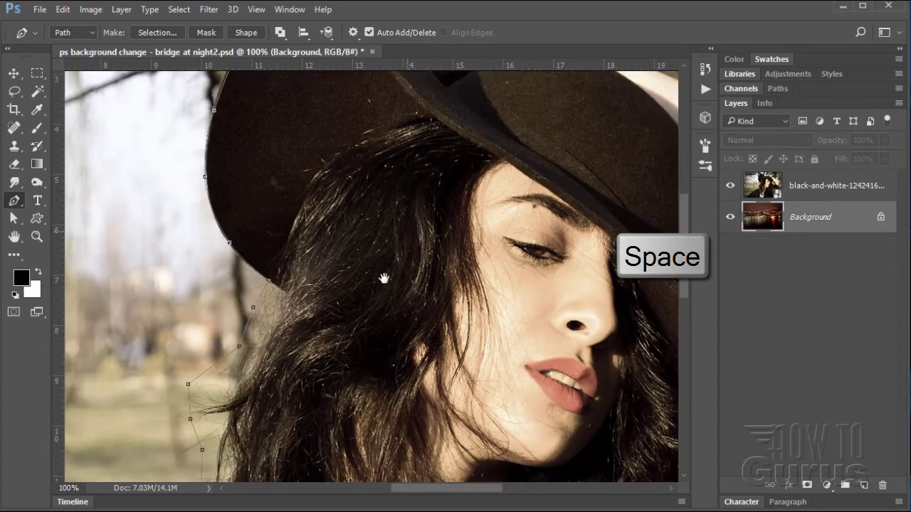
drag(302, 428, 332, 234)
drag(297, 445, 325, 258)
drag(285, 396, 336, 315)
drag(268, 339, 432, 327)
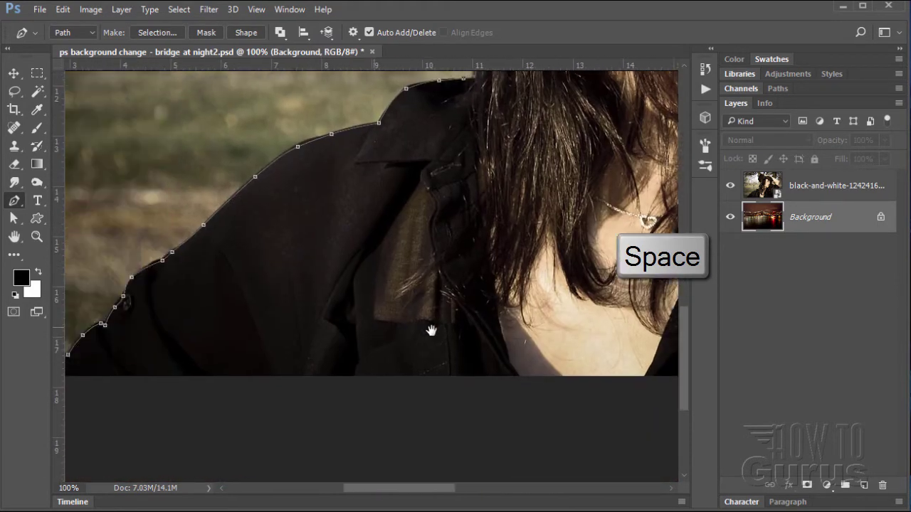
drag(229, 408, 294, 407)
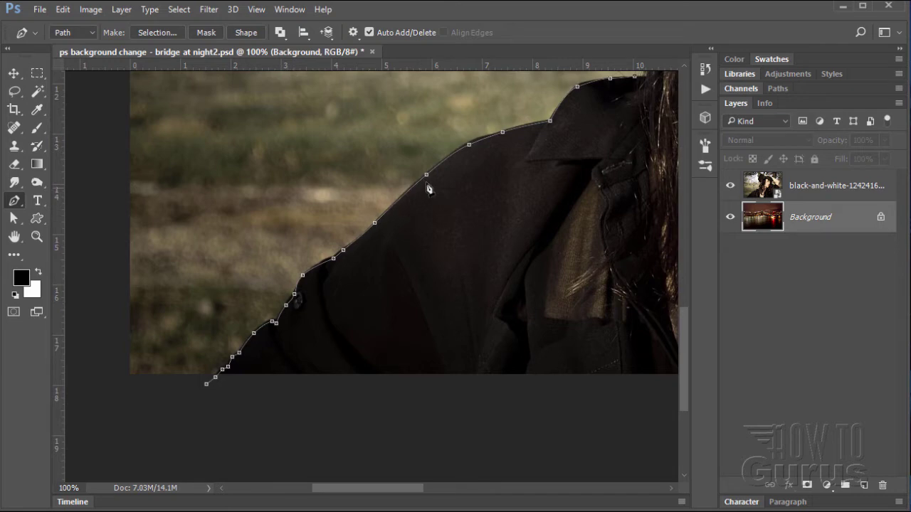
key(space)
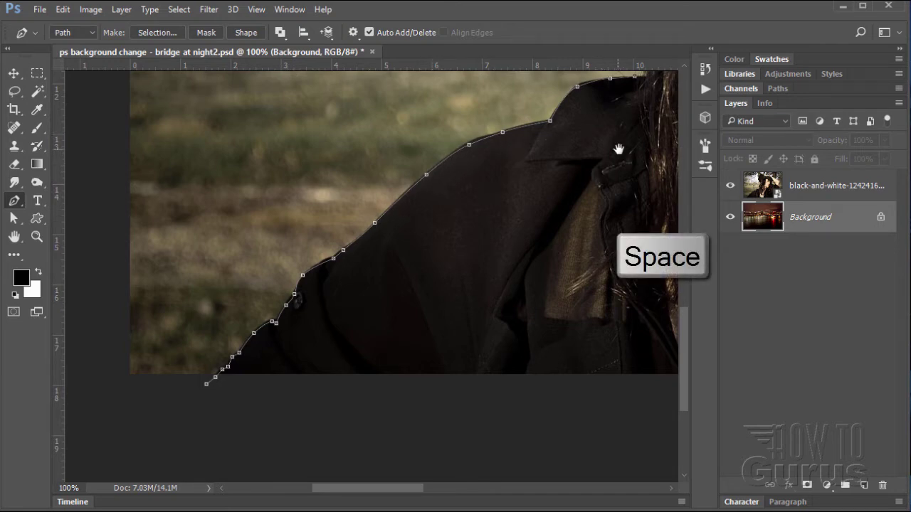
drag(619, 149, 354, 386)
drag(492, 178, 358, 392)
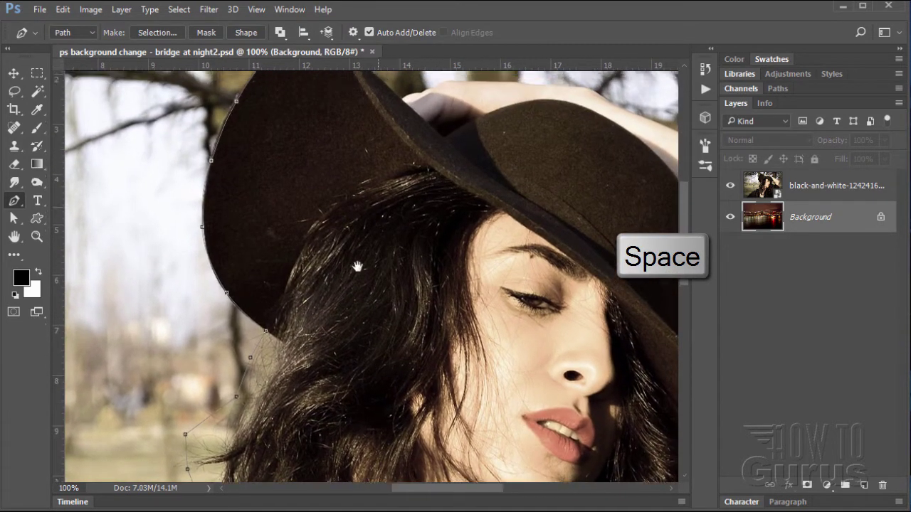
drag(357, 267, 270, 263)
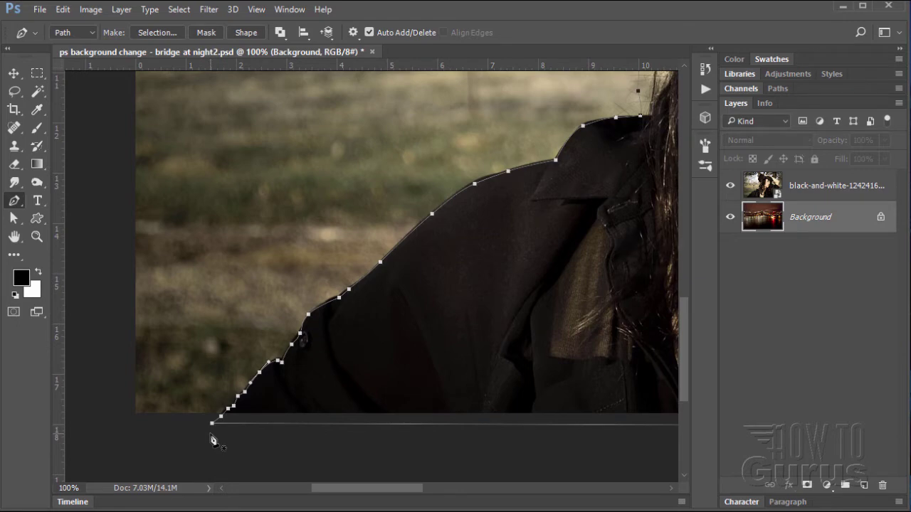
- Inspect the closed path around the woman, following the hair, hat, raised arm, sleeve and the closing line below the canvas
key(space)
drag(539, 218, 263, 391)
drag(423, 193, 311, 218)
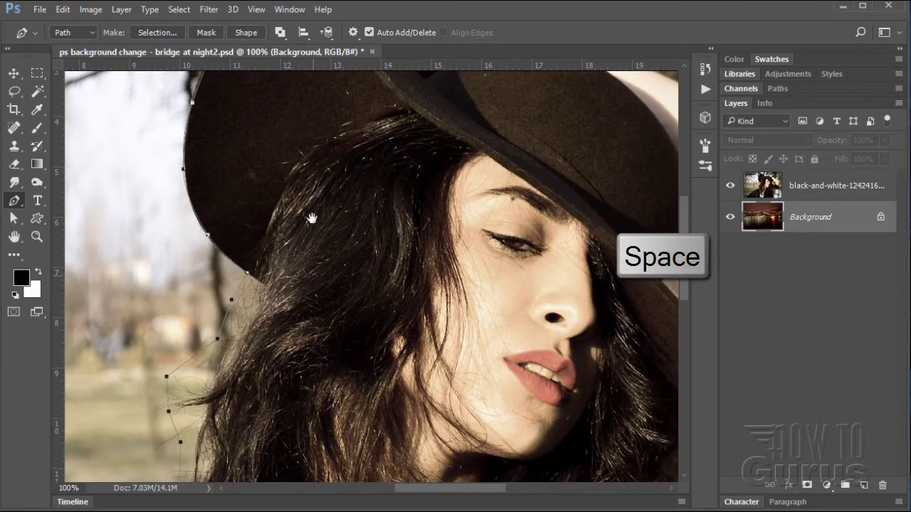
drag(301, 172, 235, 329)
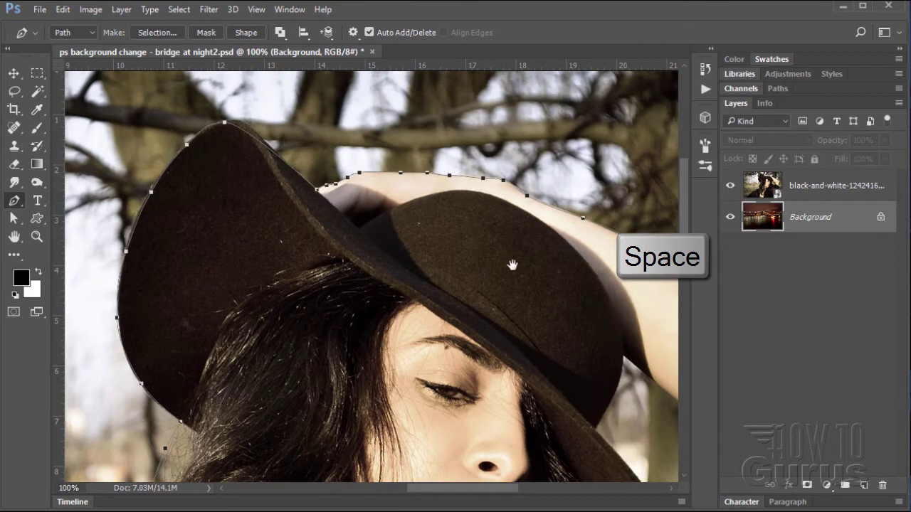
drag(512, 264, 458, 283)
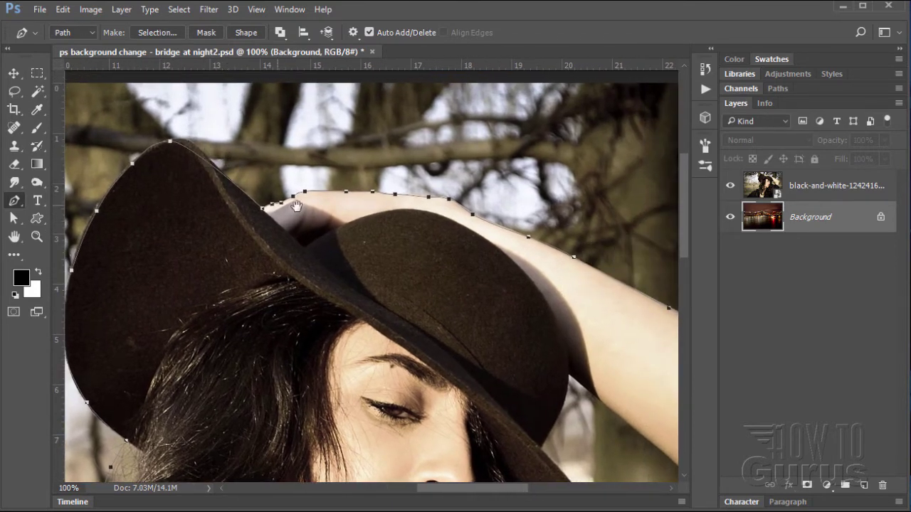
drag(506, 299, 223, 187)
drag(427, 322, 434, 250)
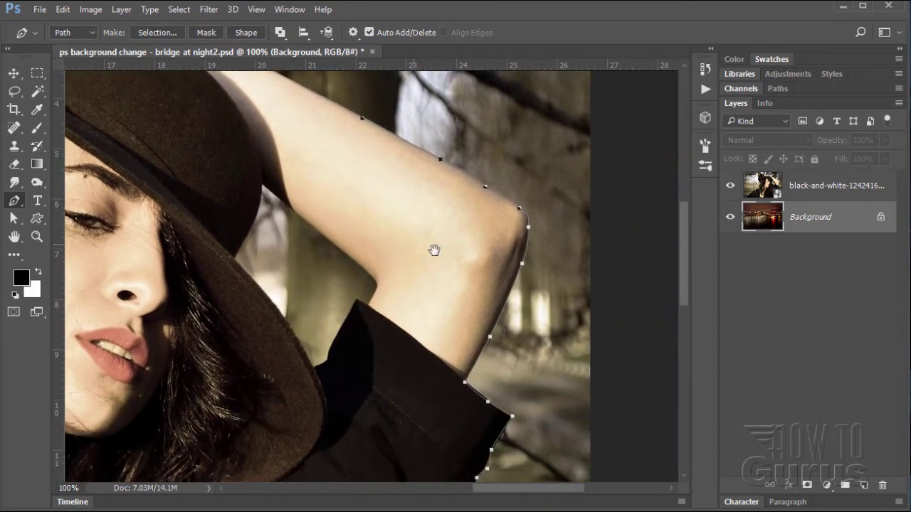
drag(528, 452, 552, 293)
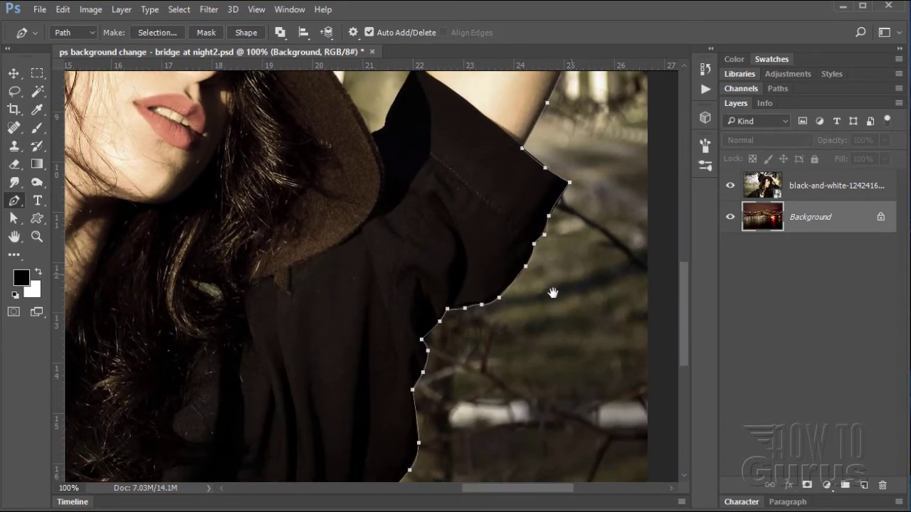
drag(451, 397, 518, 383)
drag(109, 397, 385, 408)
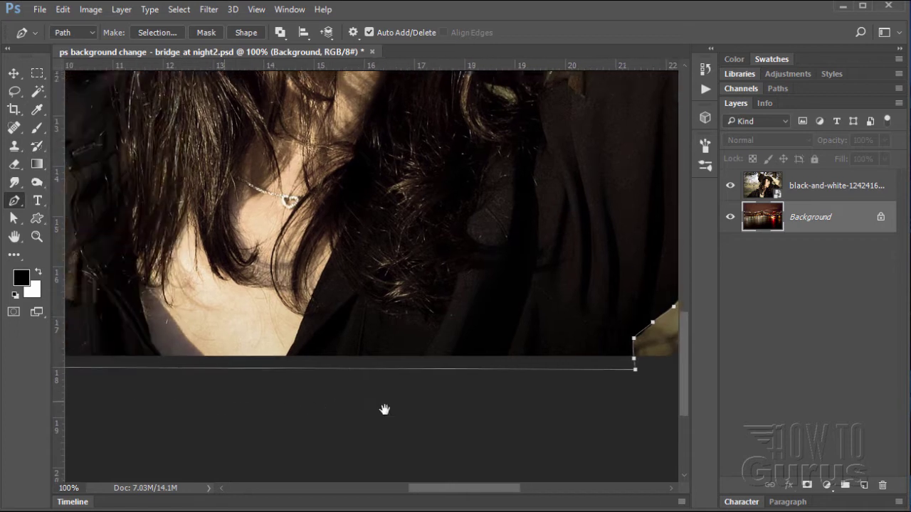
drag(178, 419, 478, 425)
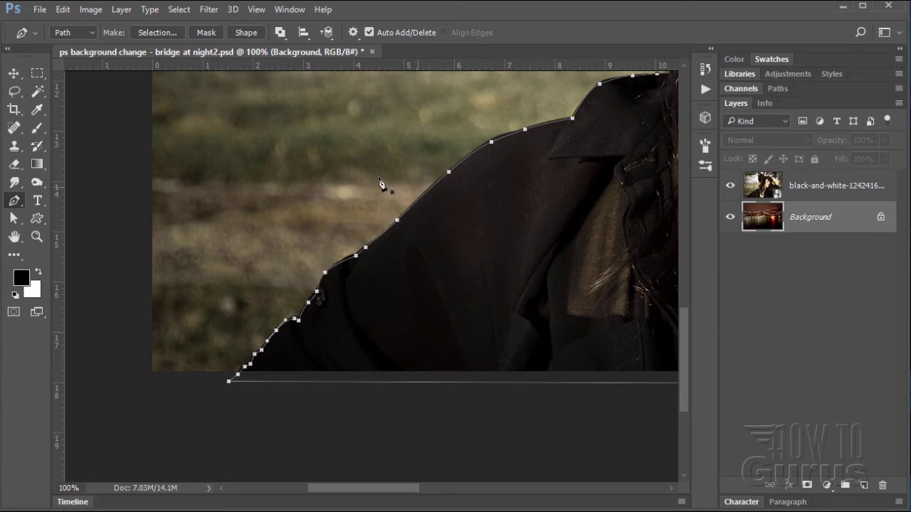
- Choose the Direct Selection Tool and select the outline path so its anchor points can be edited
click(16, 220)
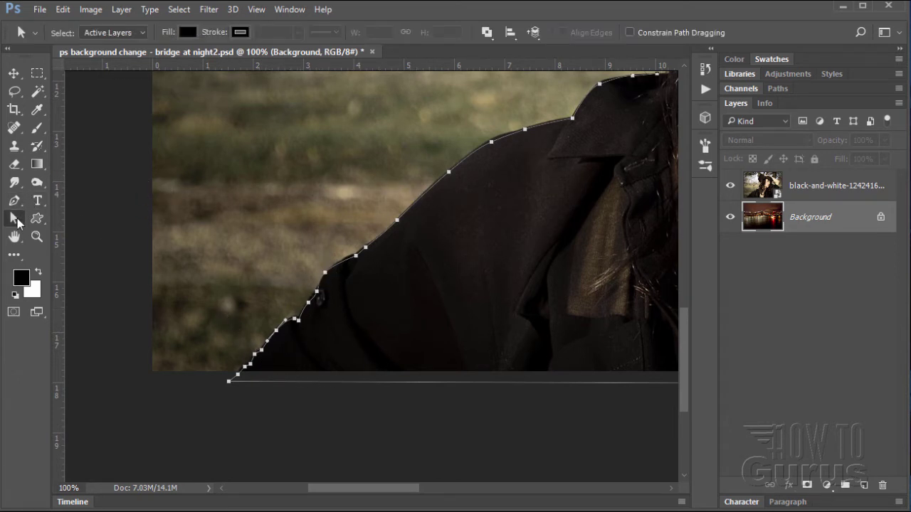
click(12, 222)
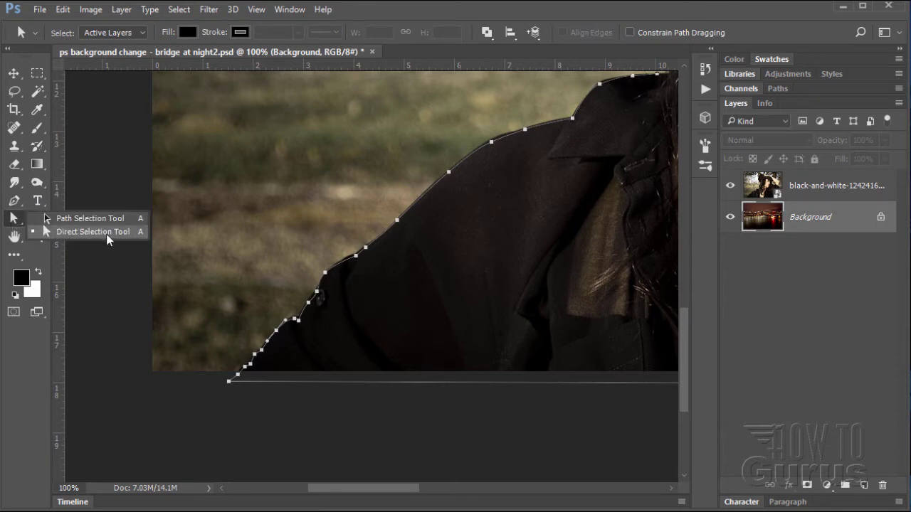
click(25, 230)
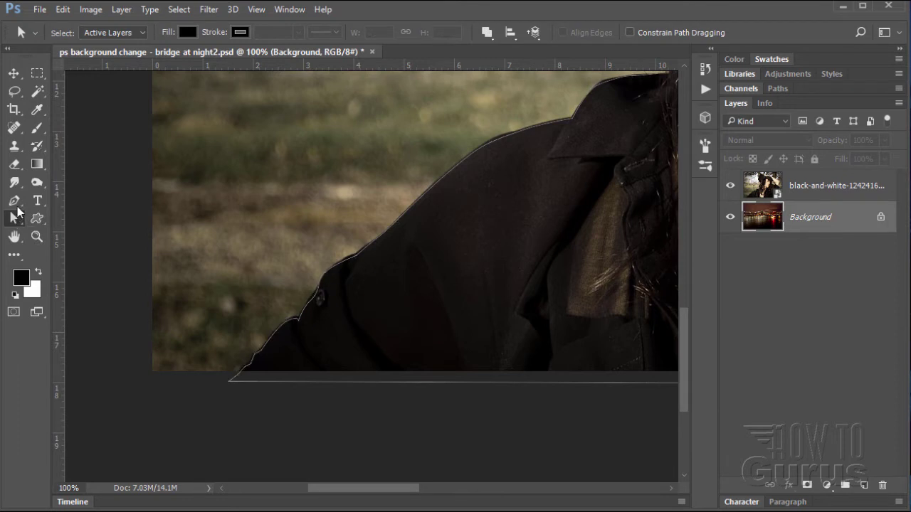
click(236, 385)
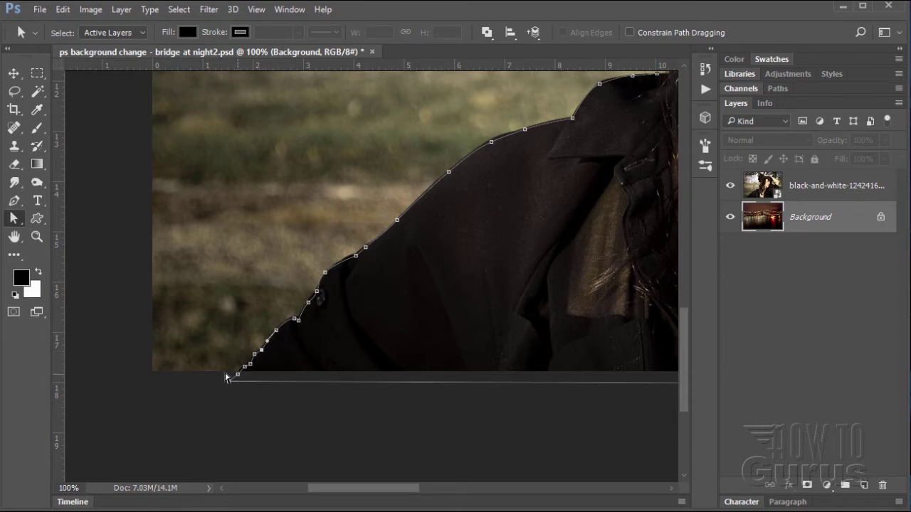
- At 300% zoom, move the lowest sleeve anchor points near the canvas's lower edge onto the shirt's outline
click(37, 236)
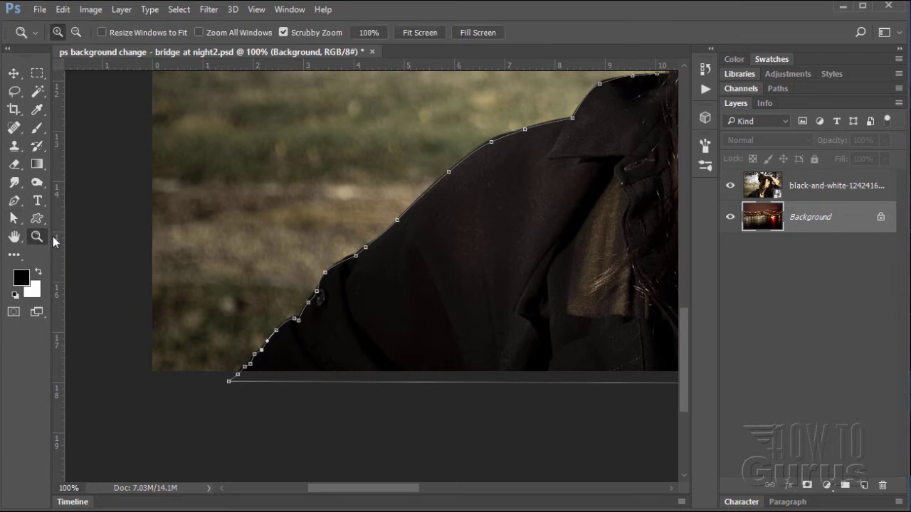
click(252, 371)
click(239, 344)
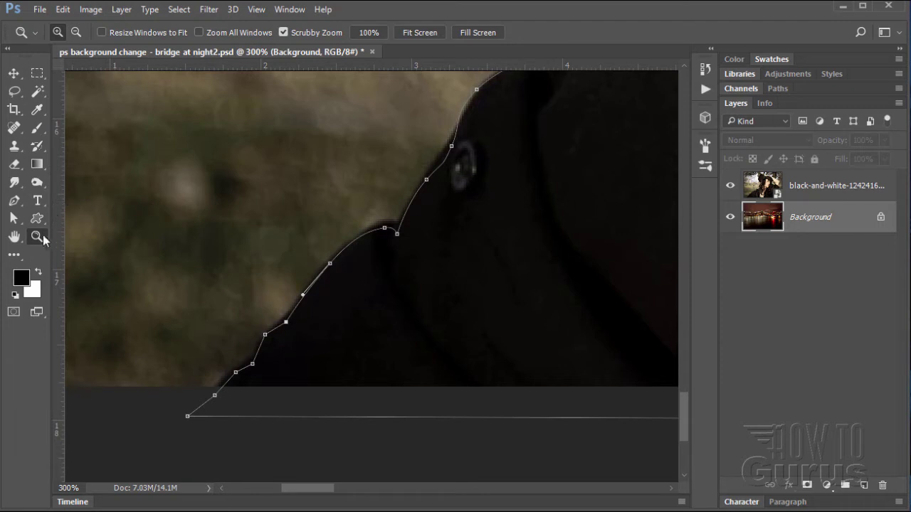
click(13, 219)
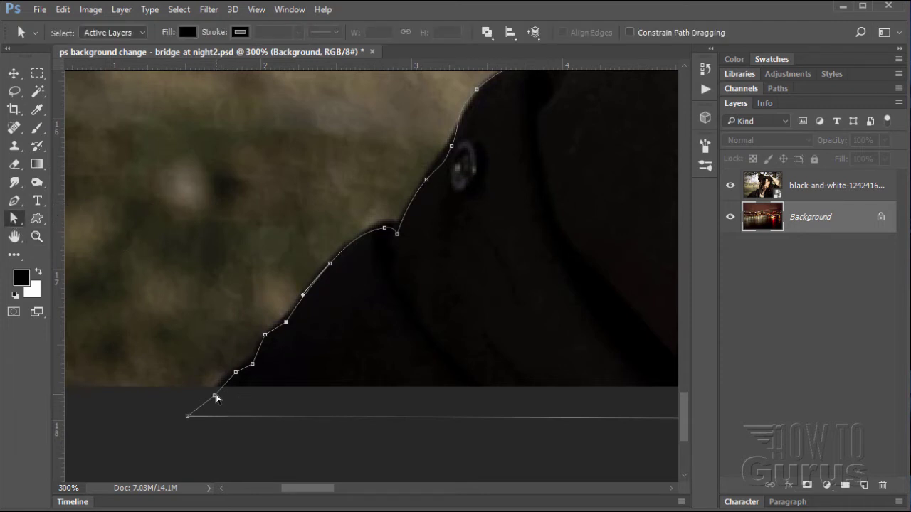
drag(215, 396, 249, 364)
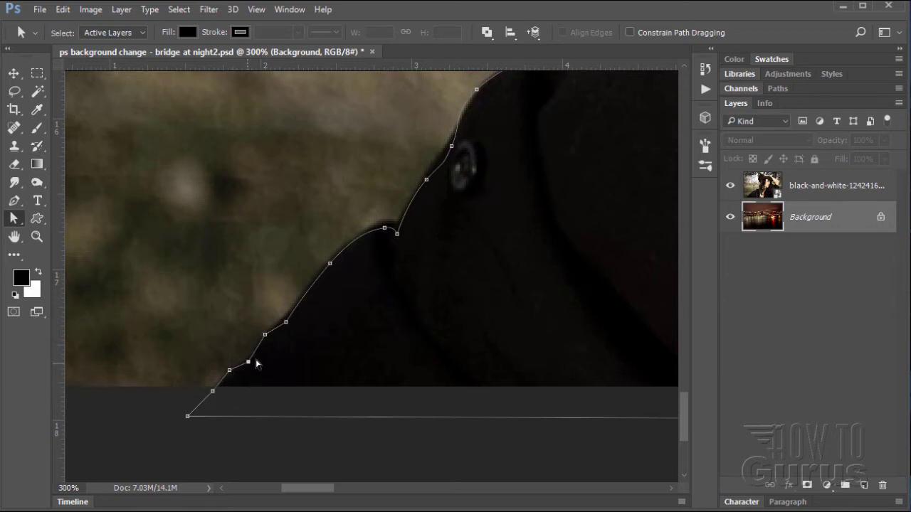
drag(266, 335, 286, 318)
- Adjust the curve handles and anchor points below the sleeve button so the path follows the cuff up to its fold
drag(330, 264, 329, 261)
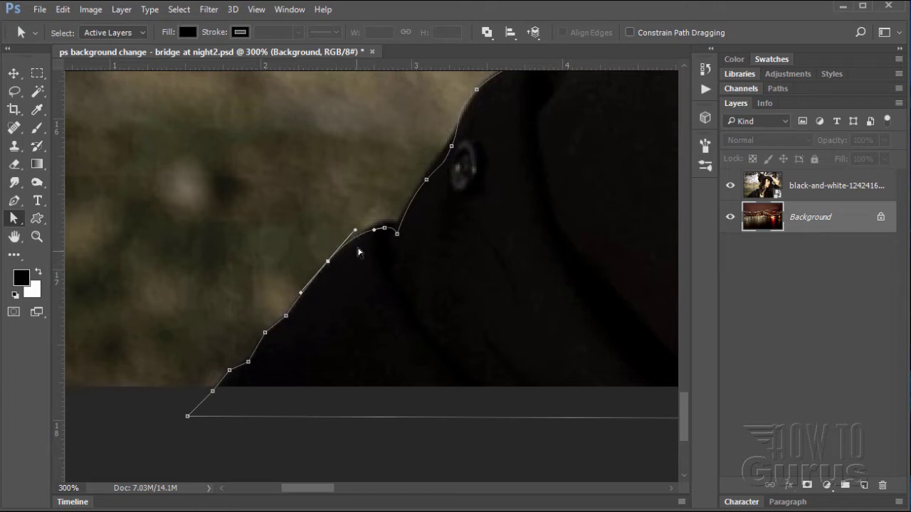
mouse_move(355, 232)
mouse_down()
mouse_move(359, 239)
mouse_move(353, 230)
mouse_move(387, 201)
mouse_move(357, 229)
mouse_up()
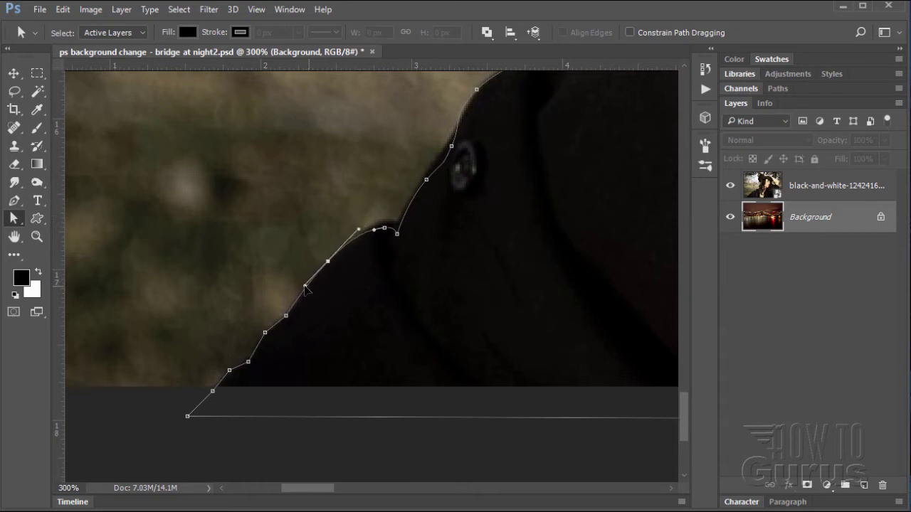
drag(303, 289, 302, 291)
mouse_move(386, 232)
mouse_down()
mouse_move(382, 223)
mouse_move(352, 233)
mouse_move(398, 234)
mouse_move(396, 223)
mouse_up()
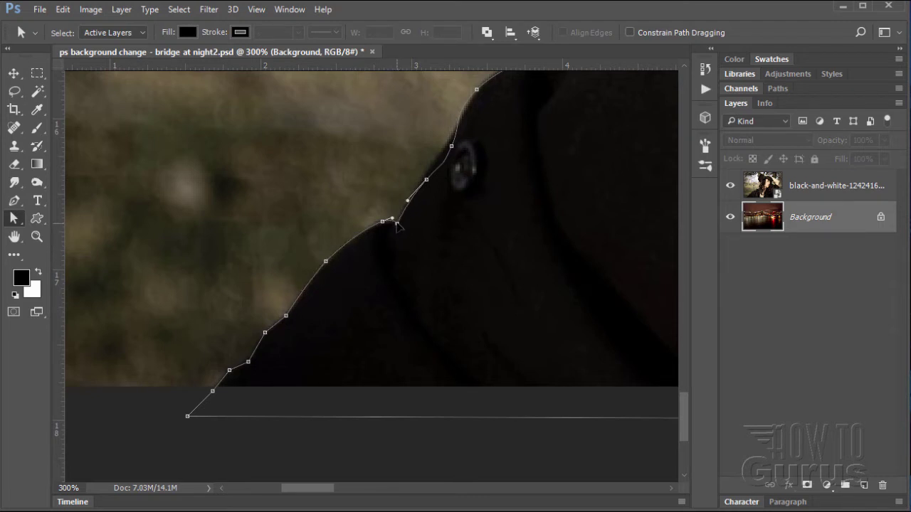
- Reshape the path beside the sleeve button by adjusting its anchor points and curve handle to the shirt edge
drag(464, 228, 370, 301)
click(293, 293)
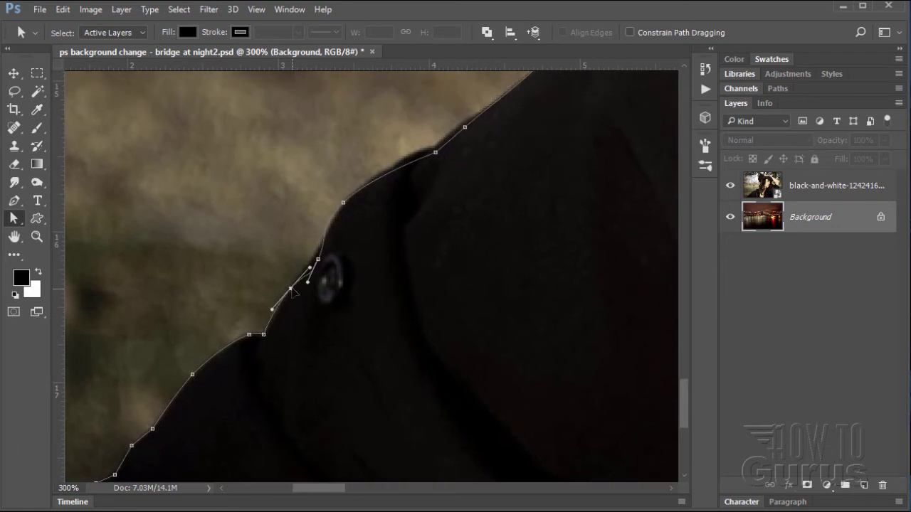
mouse_move(309, 267)
mouse_down()
mouse_move(304, 277)
mouse_move(305, 264)
mouse_up()
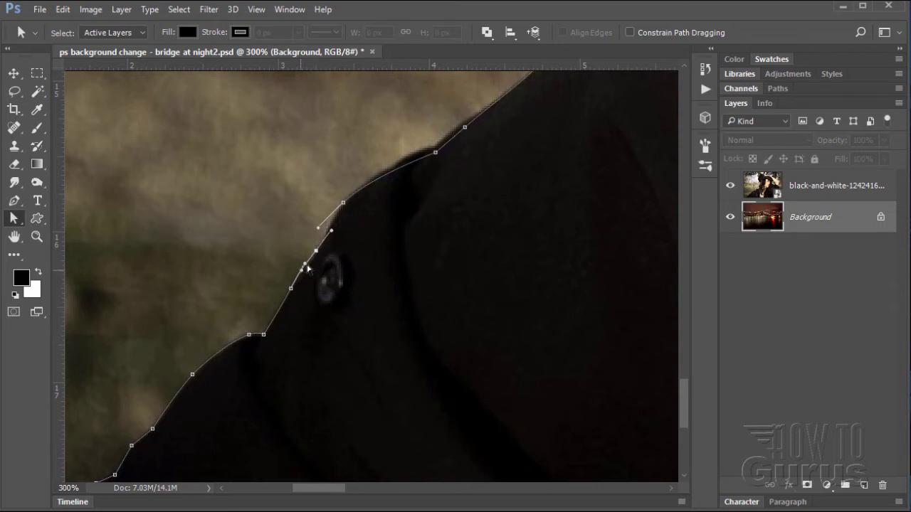
- Reposition the anchor point just above the sleeve button and adjust its two handles to fit the sleeve's bulge
click(344, 203)
drag(345, 202, 350, 199)
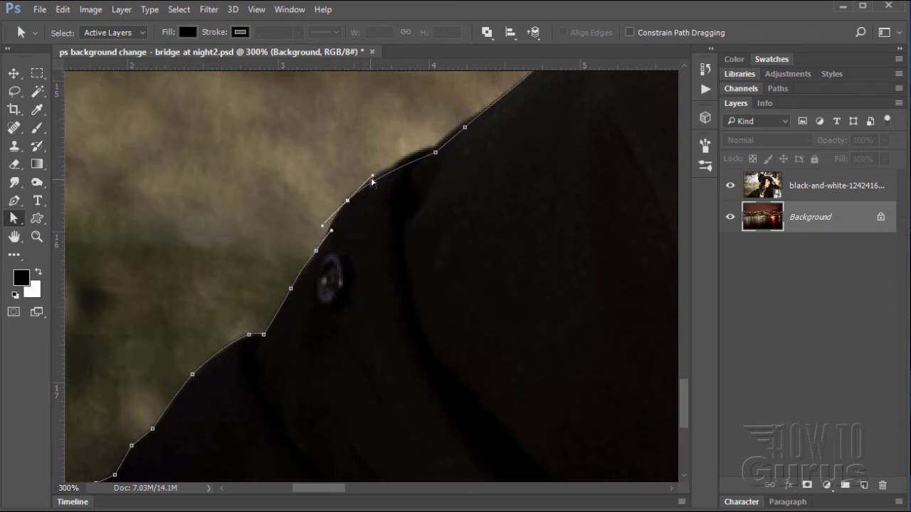
click(374, 179)
click(375, 179)
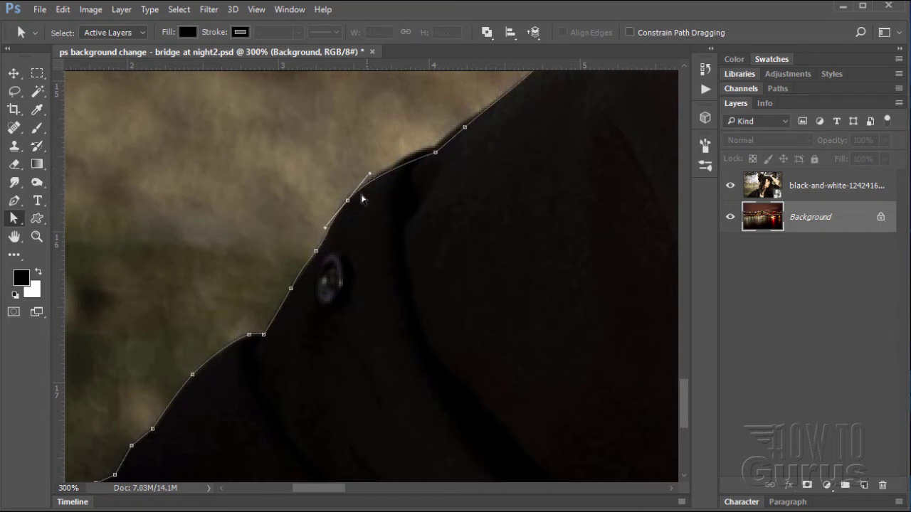
click(348, 202)
drag(348, 202, 346, 201)
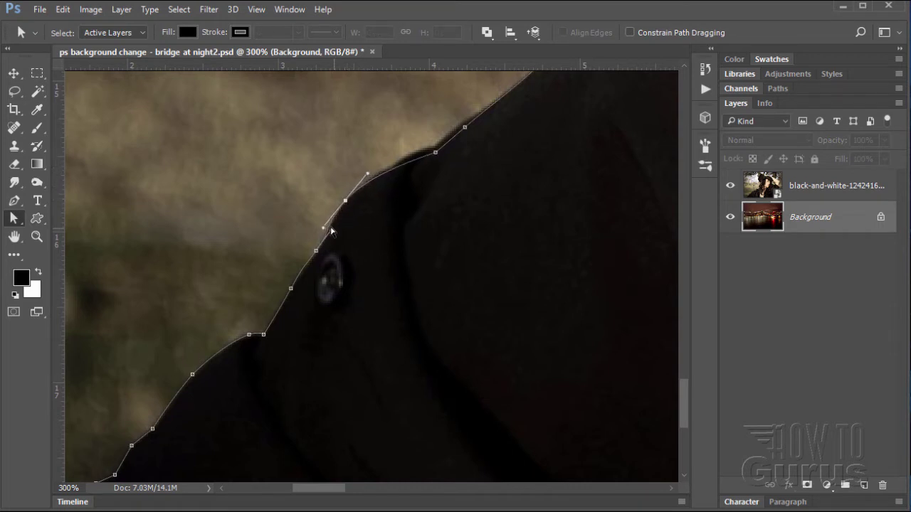
click(328, 230)
drag(324, 230, 331, 216)
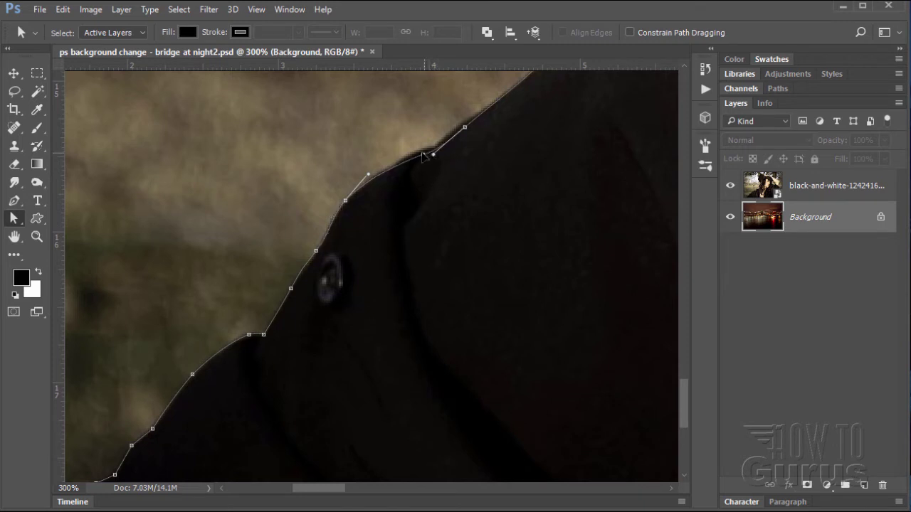
- Move the anchor point above the upper sleeve fold out to the fabric edge and adjust its curve handle
drag(463, 129, 464, 119)
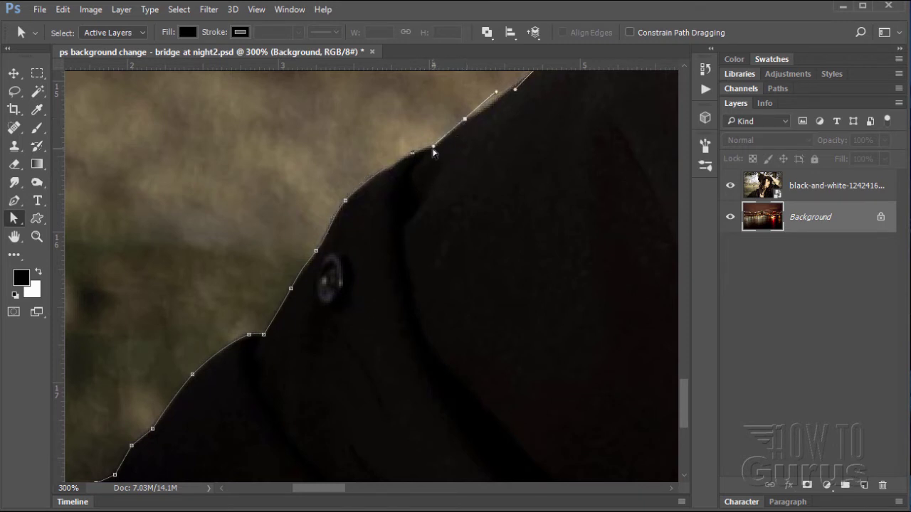
drag(527, 143, 386, 320)
drag(356, 269, 326, 297)
- Try shifting the anchor points at the upper sleeve fold, and undo the last two changes
drag(272, 333, 296, 325)
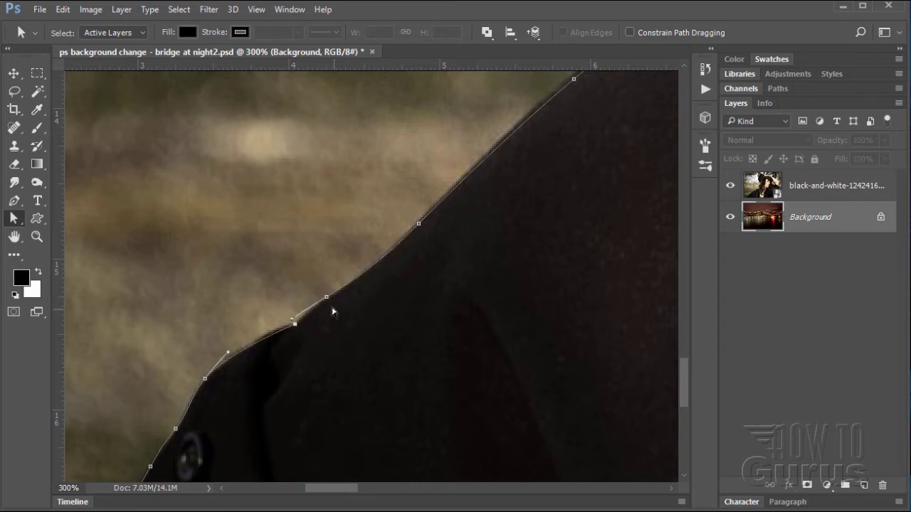
drag(327, 298, 329, 298)
key(ctrl+alt+z)
key(ctrl+alt+z)
- Align the anchor point midway up the upper sleeve with the shirt's edge
drag(419, 226, 418, 223)
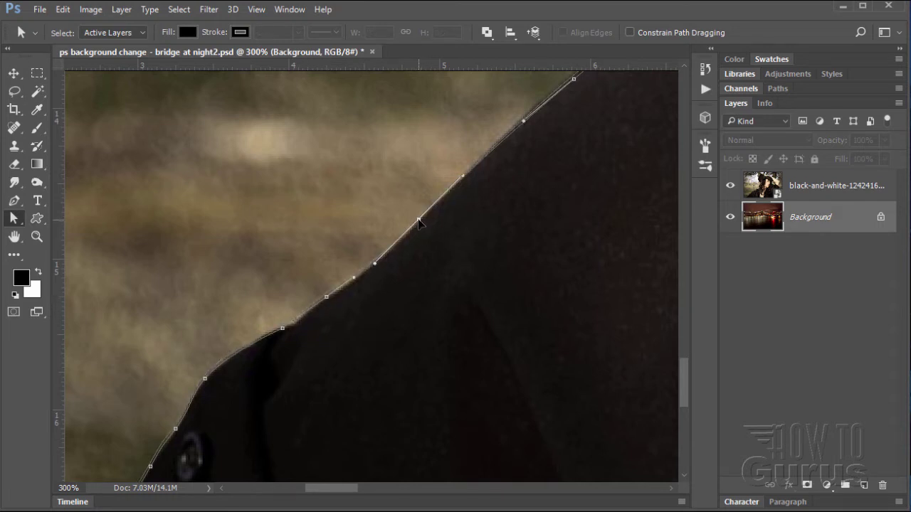
key(space)
mouse_move(603, 182)
mouse_down()
mouse_move(568, 248)
mouse_move(356, 399)
mouse_up()
drag(557, 283, 492, 320)
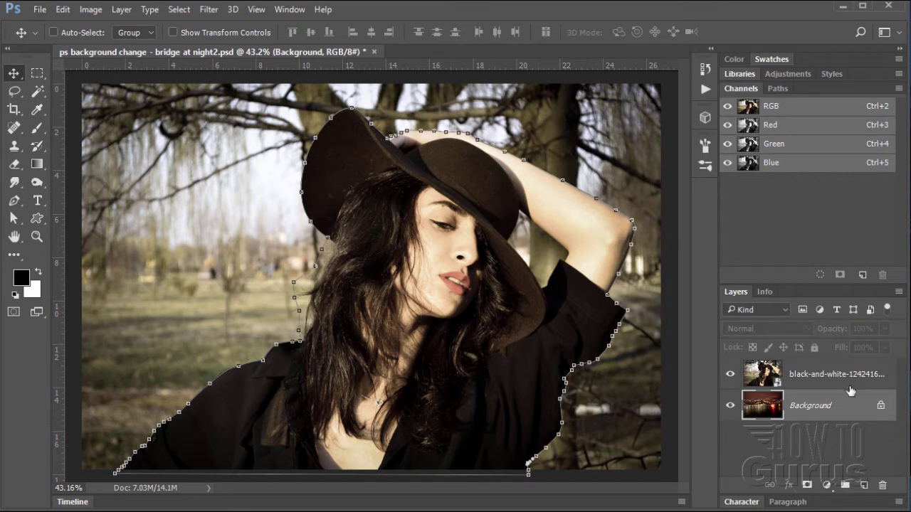
- Make the woman's photo layer active and collapse the channel list
click(800, 380)
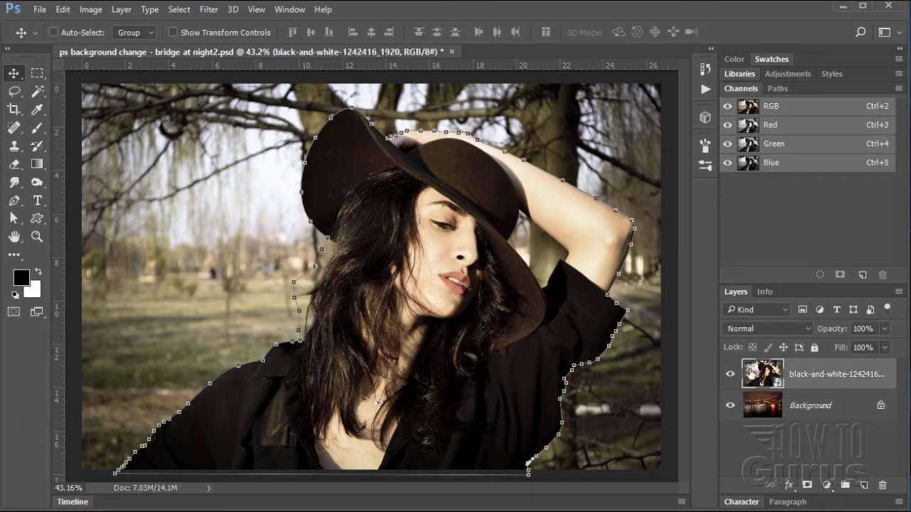
double_click(751, 86)
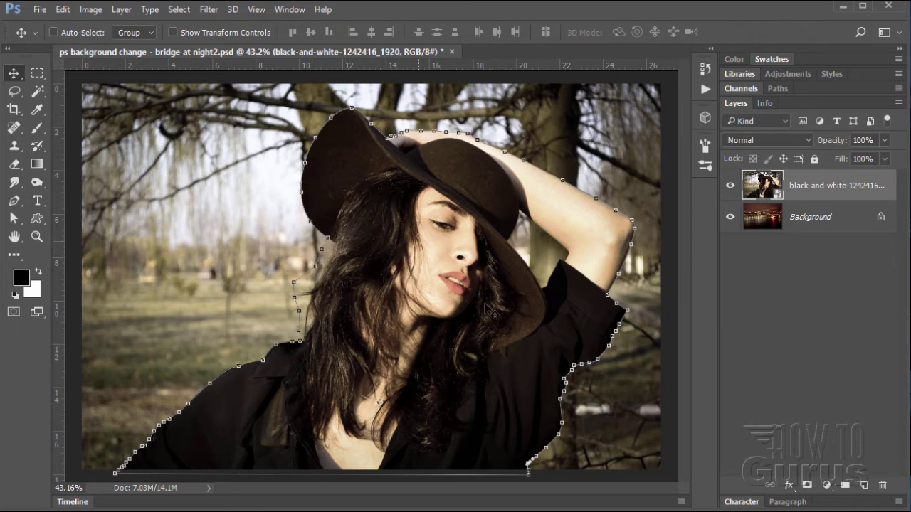
right_click(372, 298)
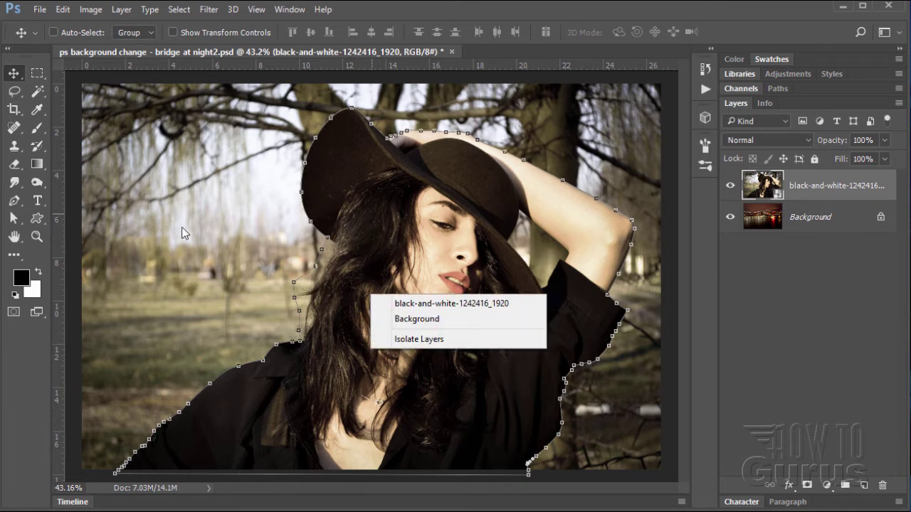
- Convert the path around the woman into a new anti-aliased selection with a 1-pixel feather radius
click(16, 220)
click(16, 221)
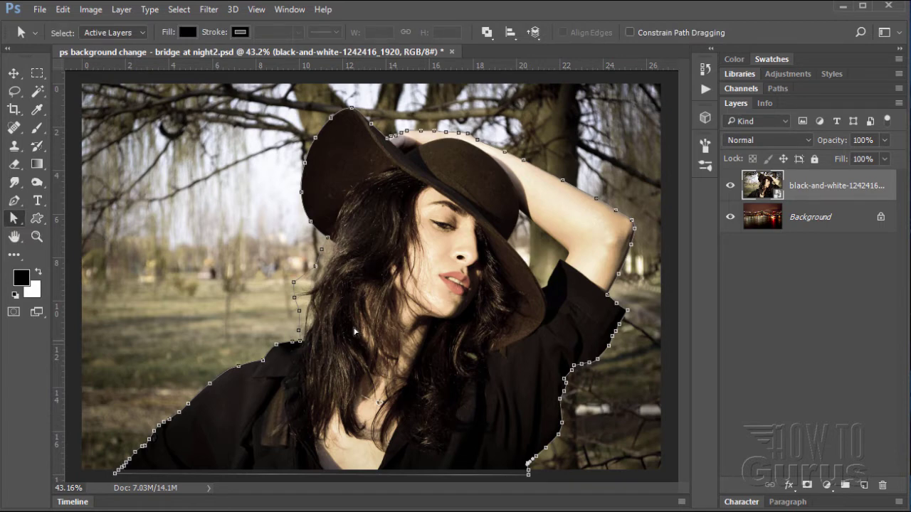
right_click(370, 290)
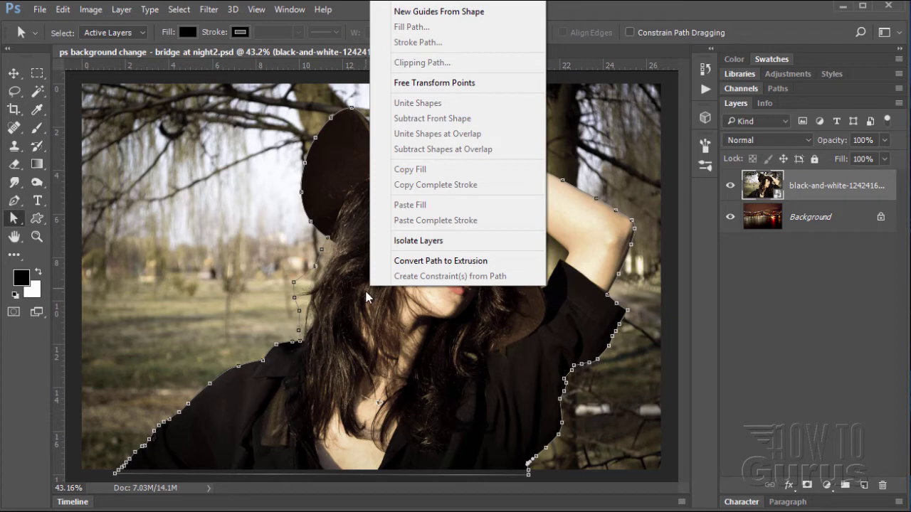
right_click(359, 441)
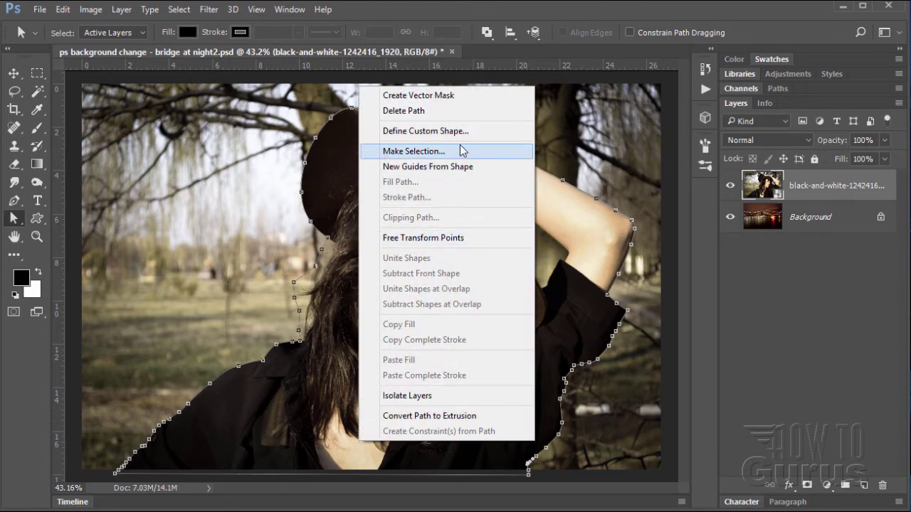
click(409, 152)
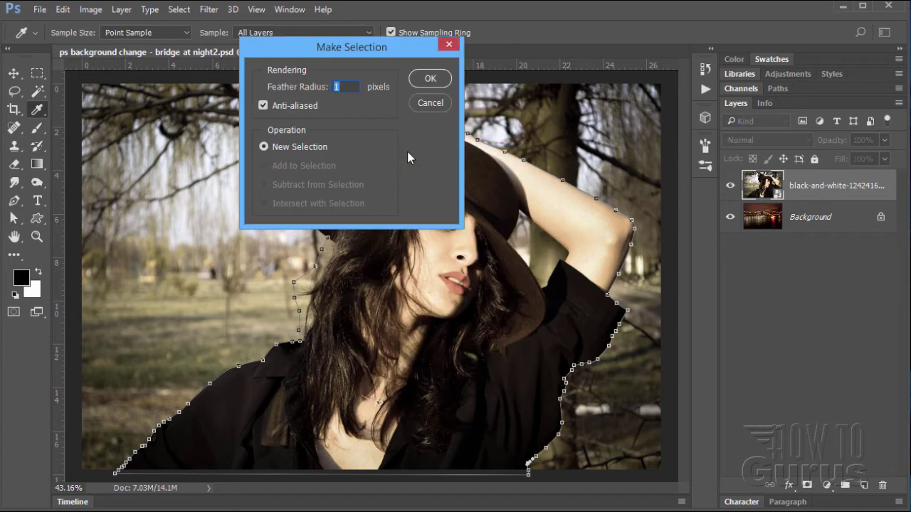
click(349, 86)
click(431, 79)
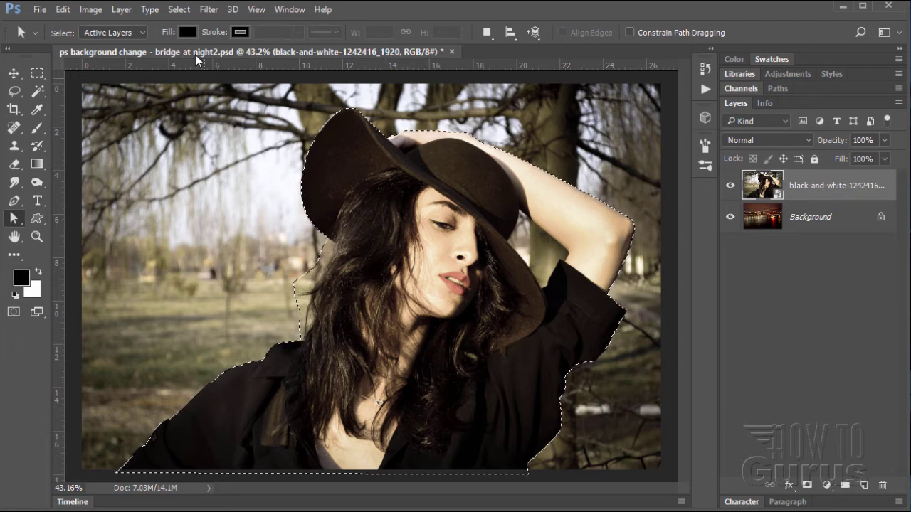
- Open the selection in Select and Mask and set the Refine Edge Brush size to 70 px
click(178, 10)
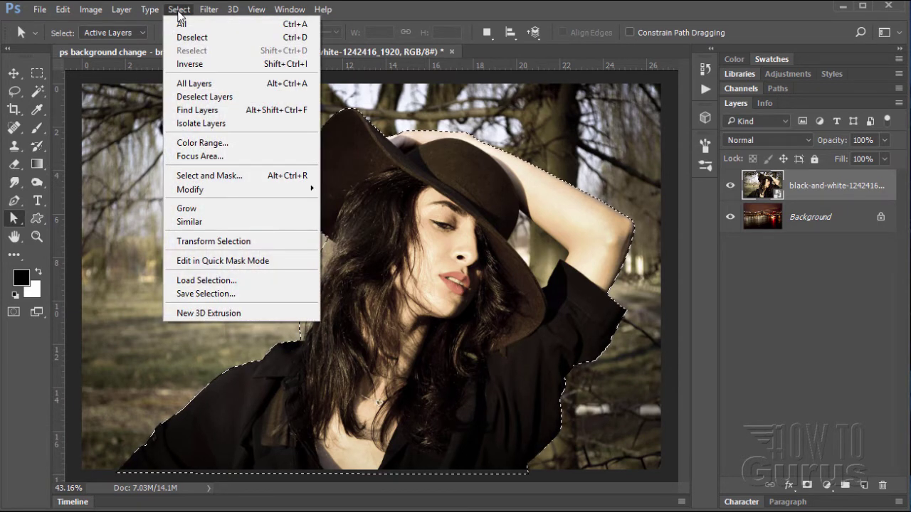
click(228, 175)
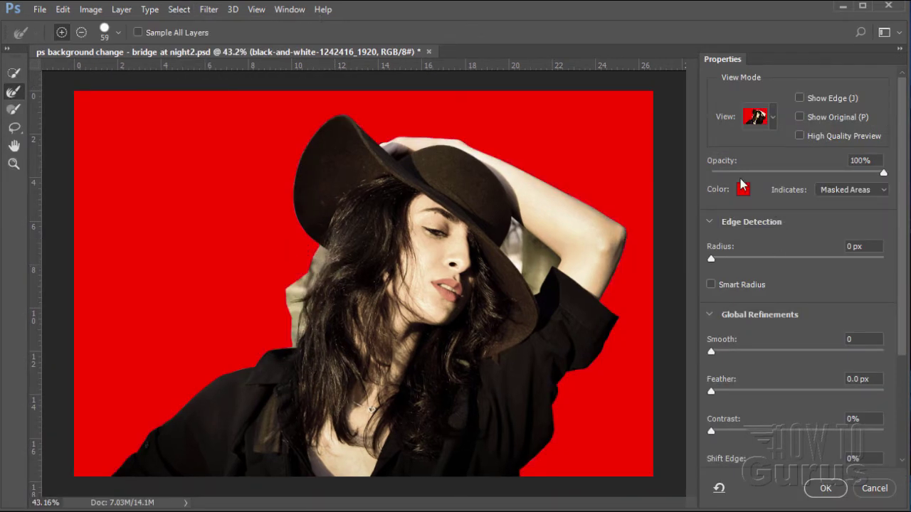
click(774, 118)
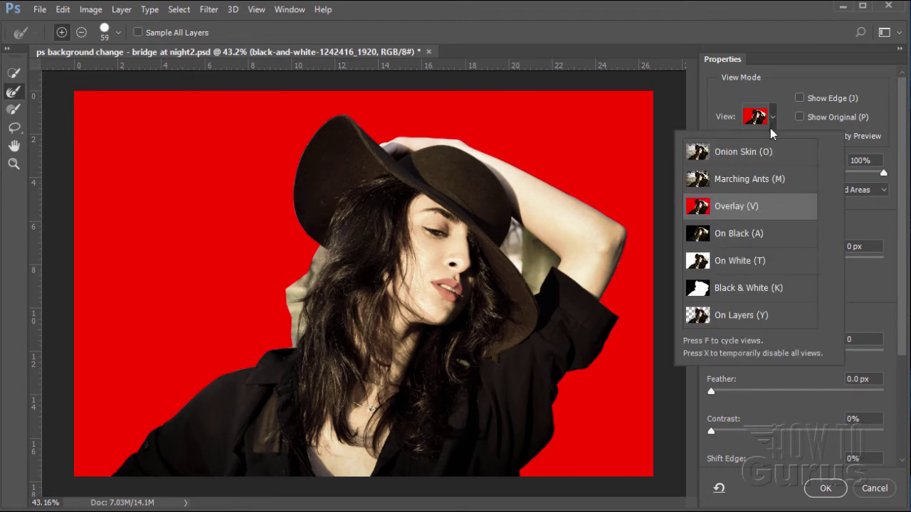
click(774, 118)
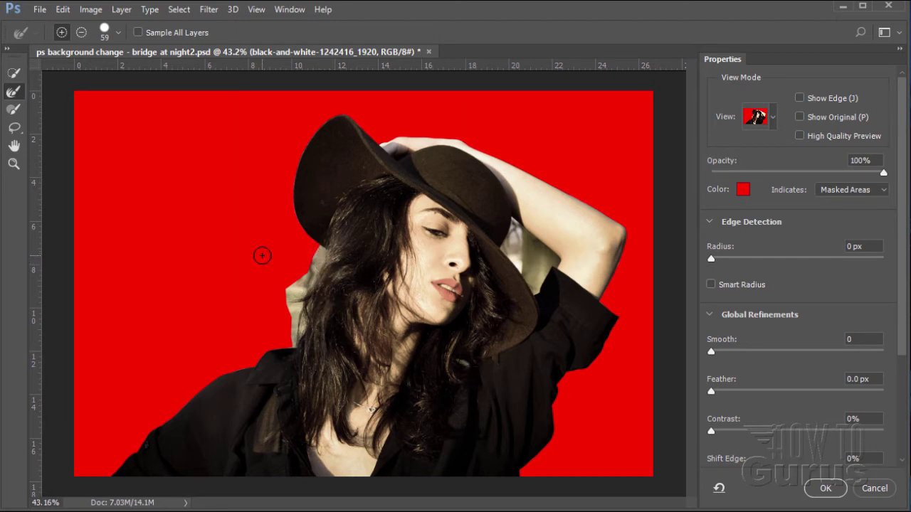
click(118, 34)
drag(78, 73, 86, 73)
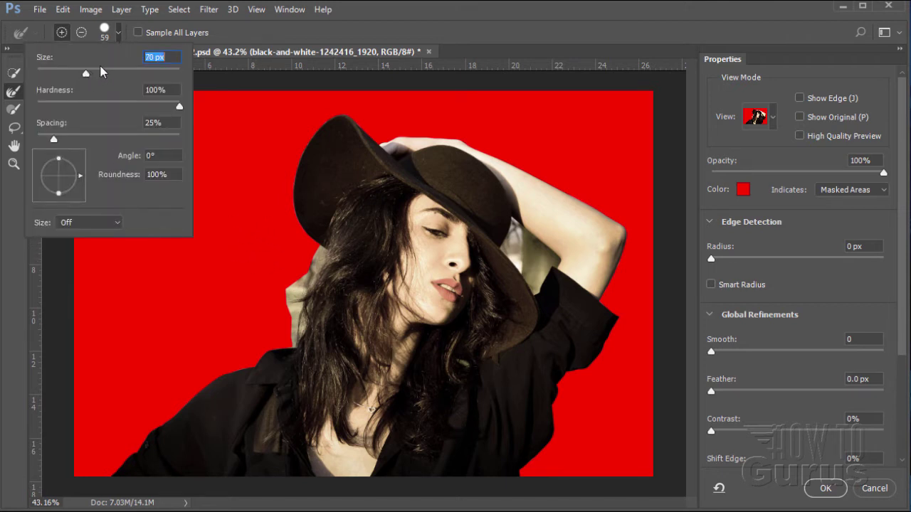
click(118, 34)
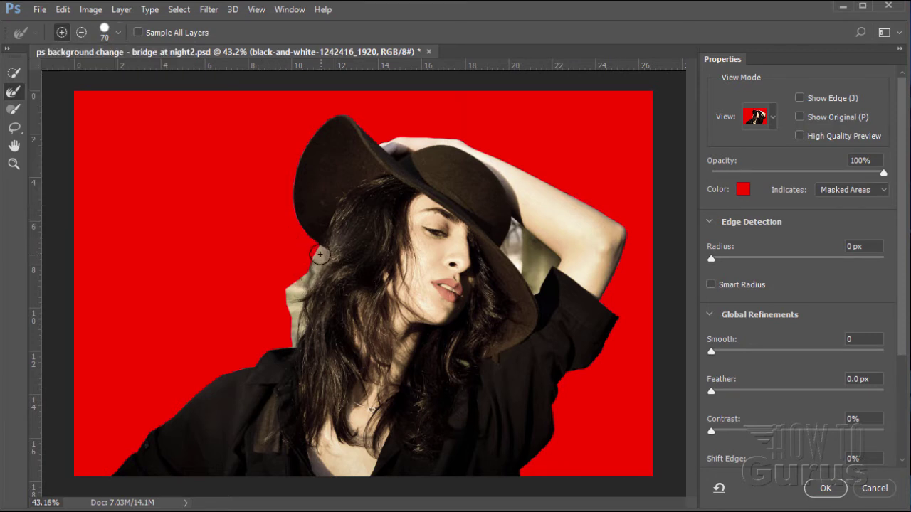
- Brush over the loose hair edge between the hat brim and the shoulder, and apply the refined selection
mouse_move(291, 301)
mouse_down()
mouse_move(295, 326)
mouse_move(285, 268)
mouse_move(318, 250)
mouse_move(323, 258)
mouse_move(293, 298)
mouse_move(293, 335)
mouse_move(308, 267)
mouse_up()
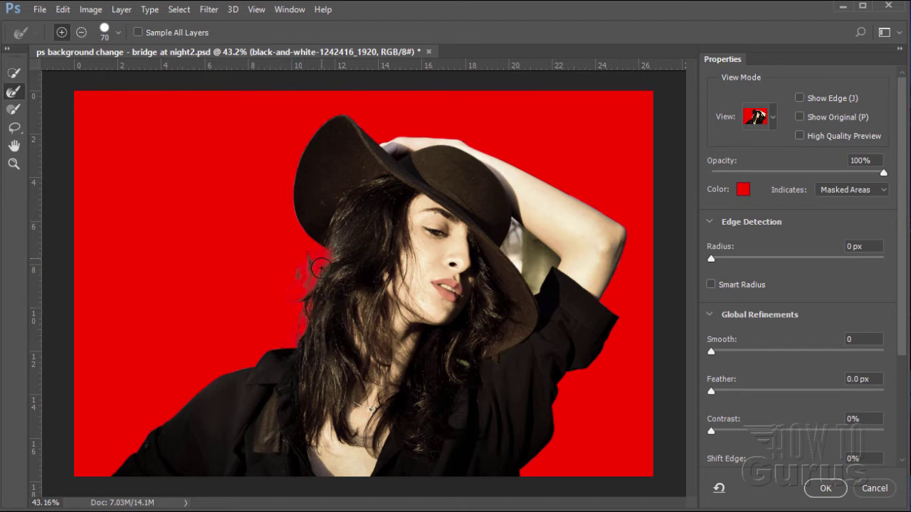
drag(304, 300, 285, 343)
click(826, 488)
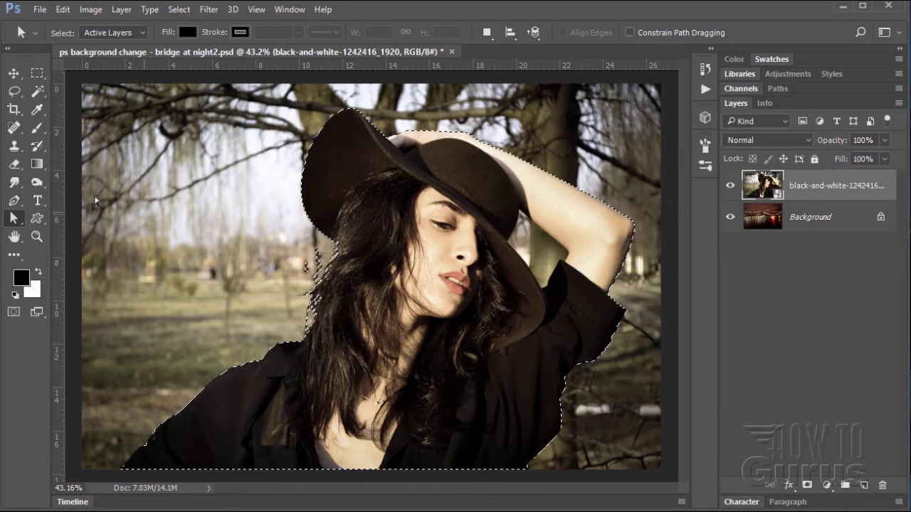
- Subtract the stray background patch and the tree trunk strip beside the hair from the selection with the Lasso tool
click(37, 237)
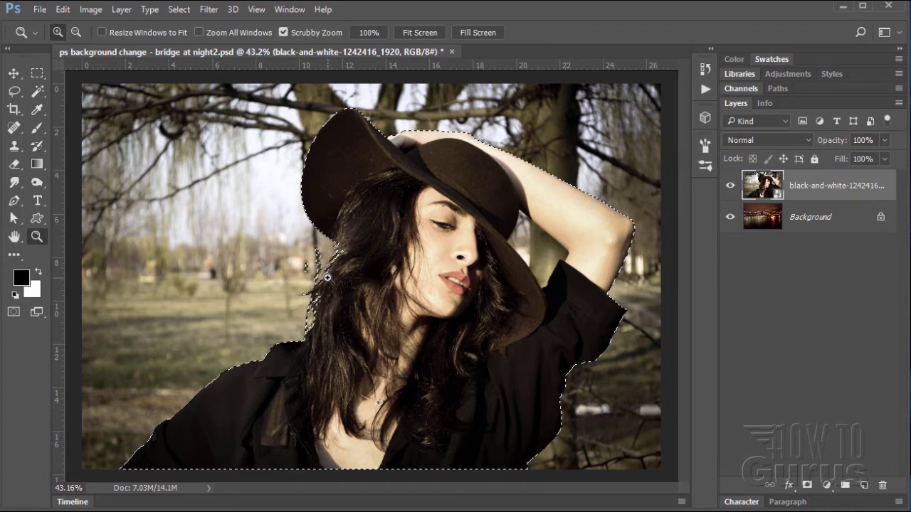
click(327, 278)
click(326, 278)
click(321, 284)
click(313, 289)
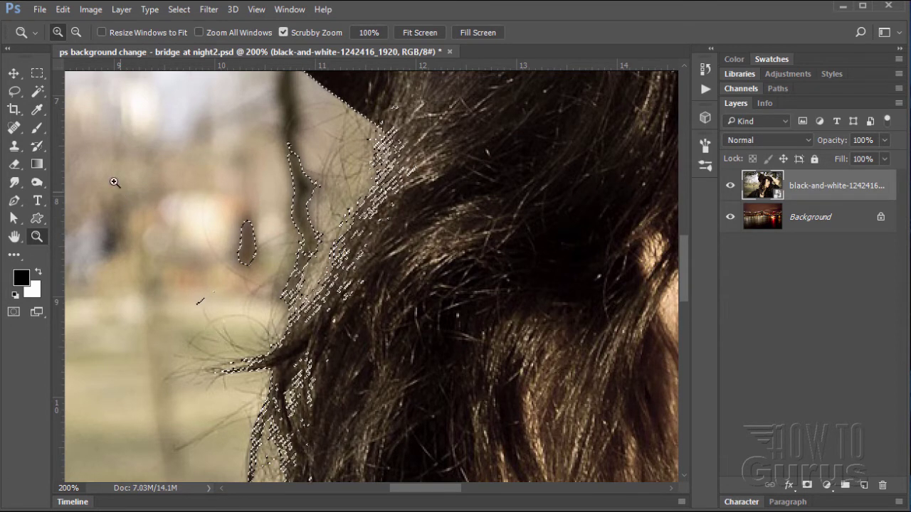
click(15, 93)
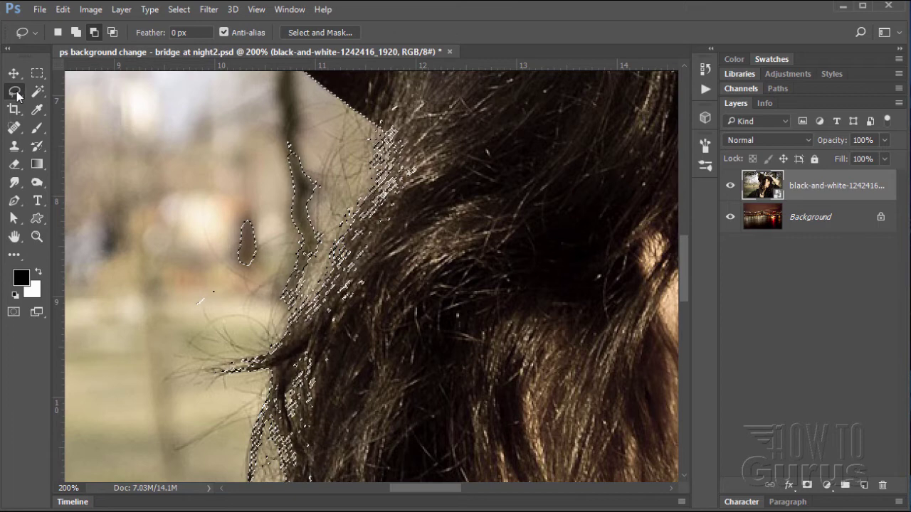
click(94, 34)
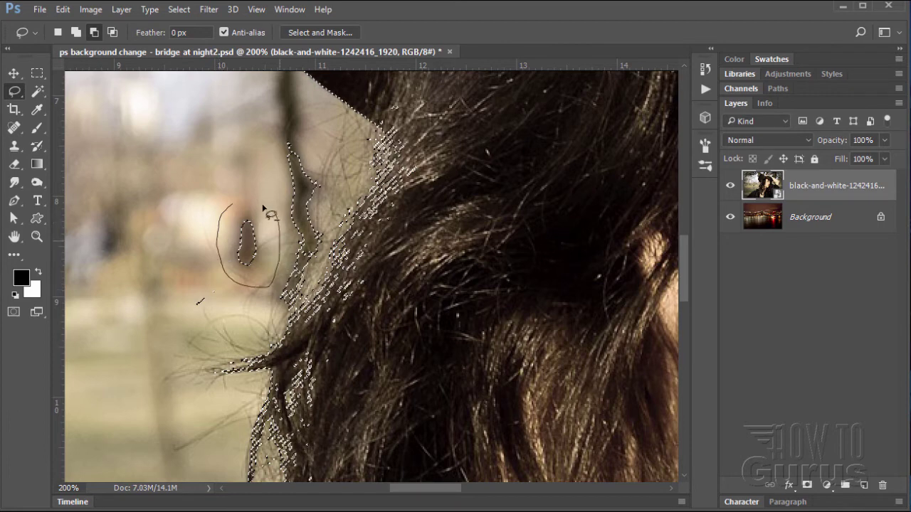
mouse_move(208, 284)
mouse_down()
mouse_move(188, 316)
mouse_move(213, 283)
mouse_move(215, 305)
mouse_move(219, 282)
mouse_up()
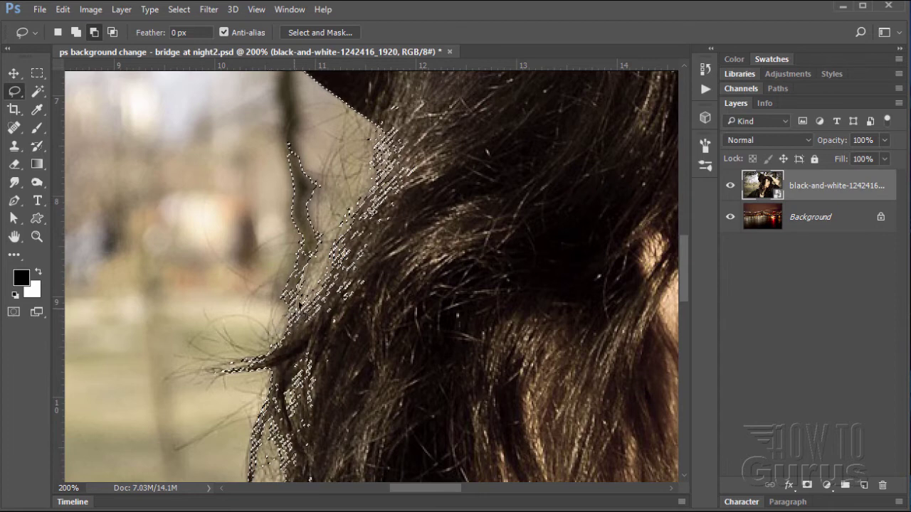
mouse_move(314, 132)
mouse_down()
mouse_move(274, 124)
mouse_move(254, 202)
mouse_up()
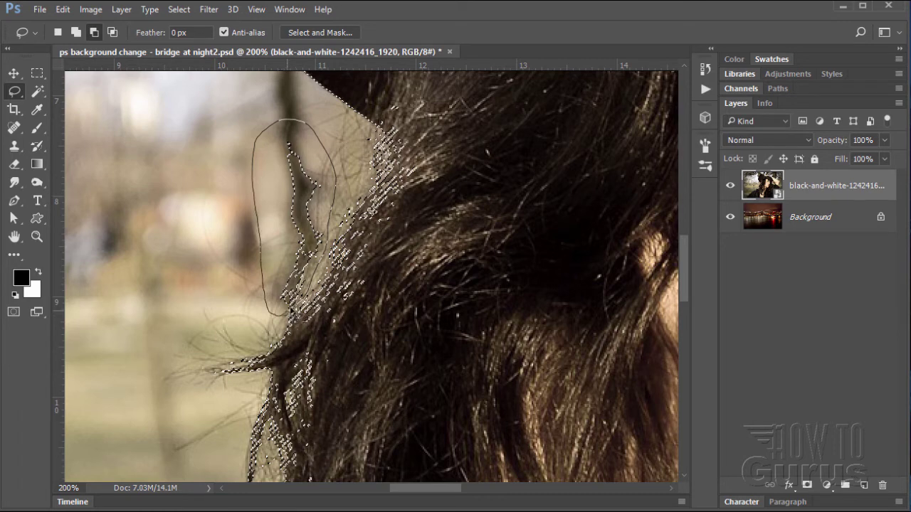
drag(304, 294, 306, 296)
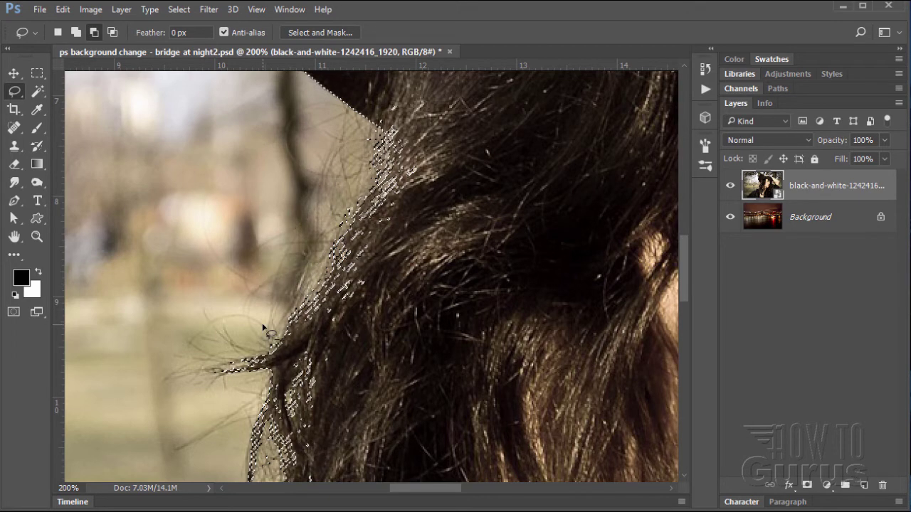
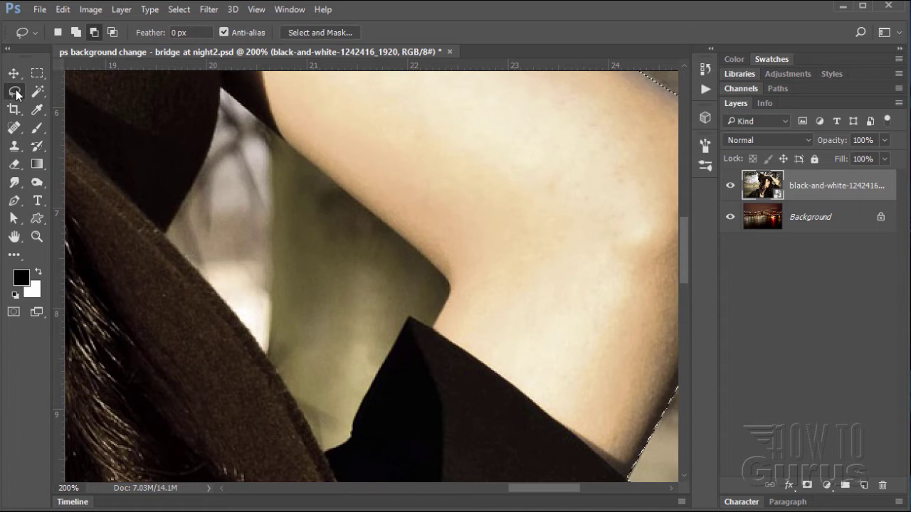
- Subtract the background gap enclosed by the hat, the raised arm and the sleeve with the Polygonal Lasso tool
right_click(15, 93)
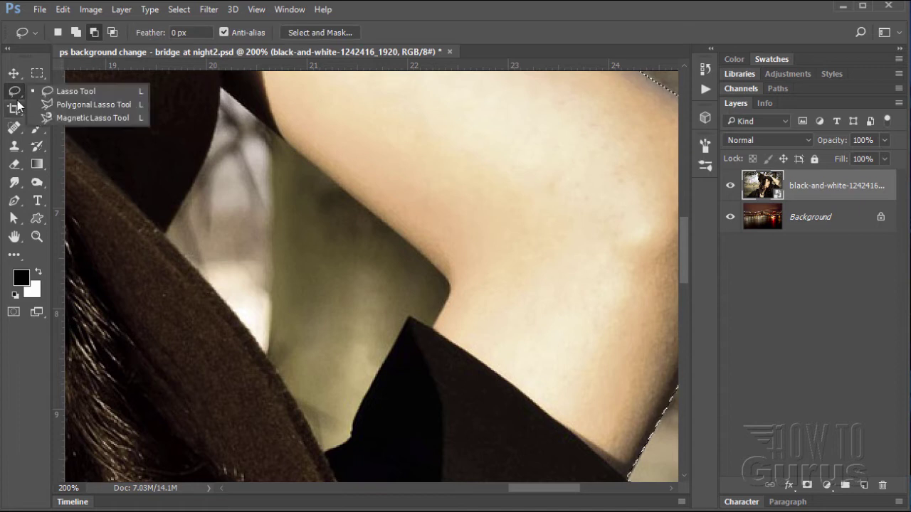
click(76, 106)
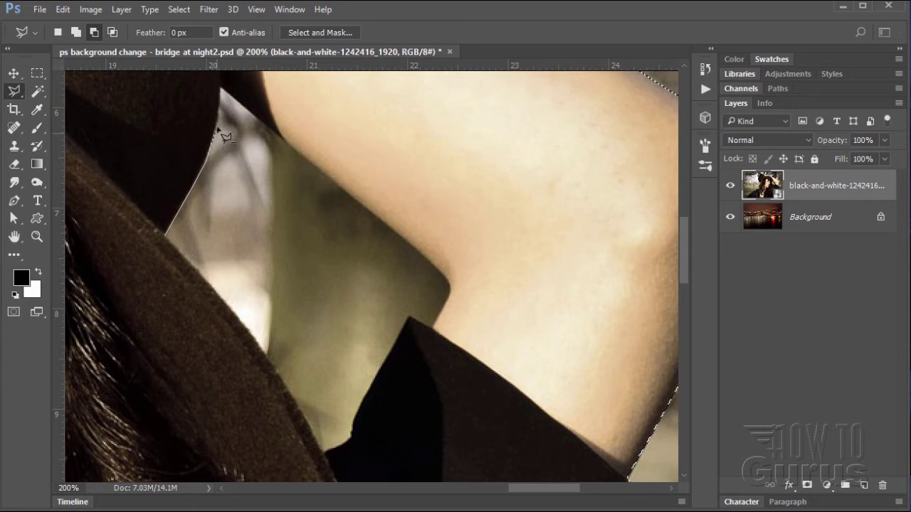
click(221, 89)
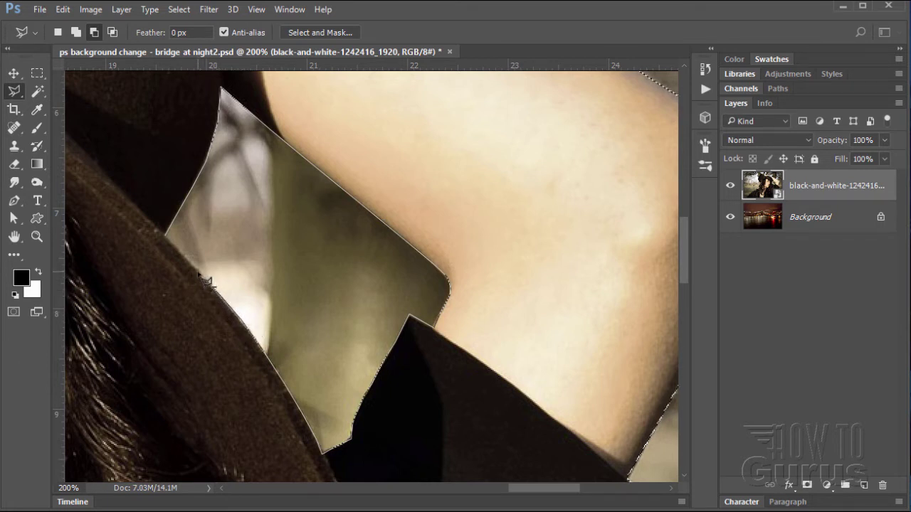
double_click(173, 246)
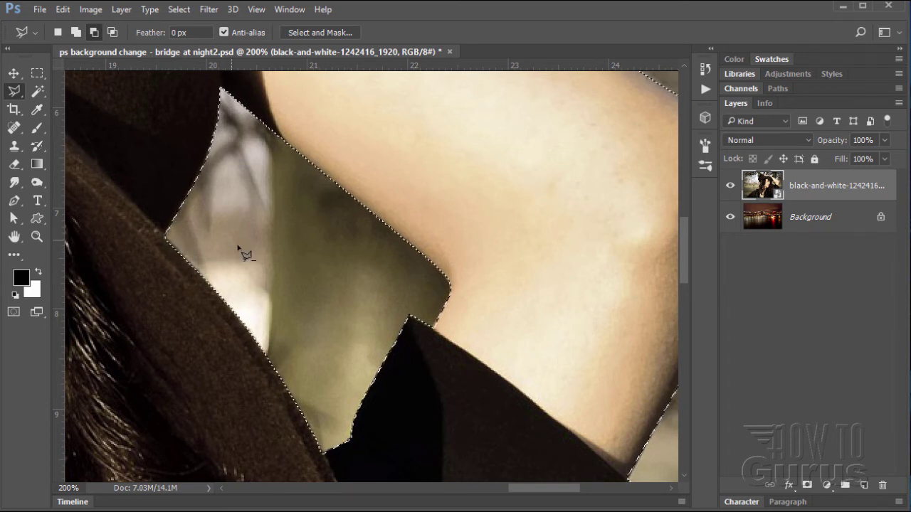
- Fit the whole image in view and turn the selection into a layer mask on the woman's photo layer
click(37, 237)
click(428, 32)
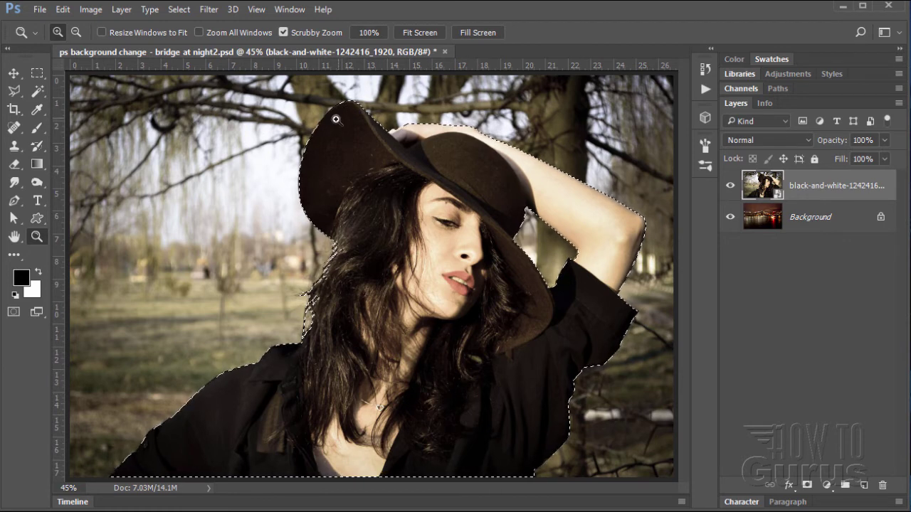
click(808, 486)
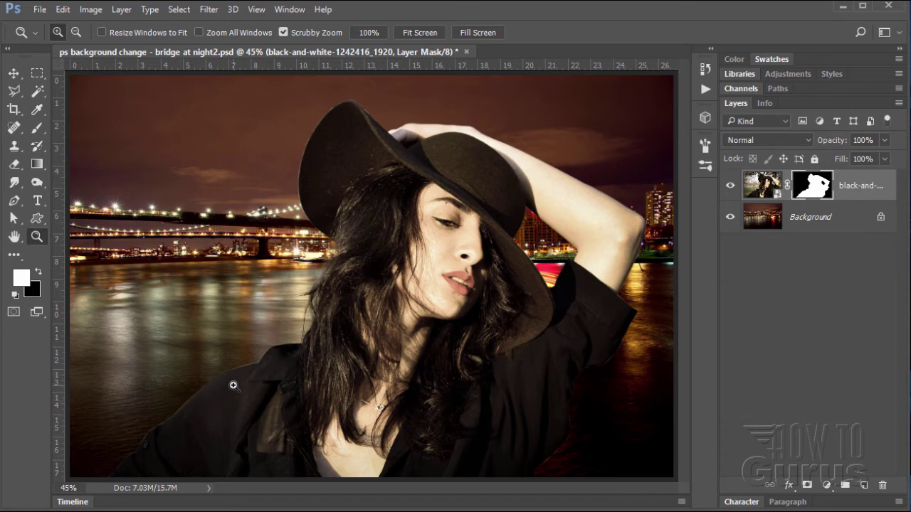
- Zoom in on the shirt's lower edge beside the red water and set a black brush to 7 px size and 100% hardness for the layer mask
click(555, 466)
drag(555, 466, 556, 466)
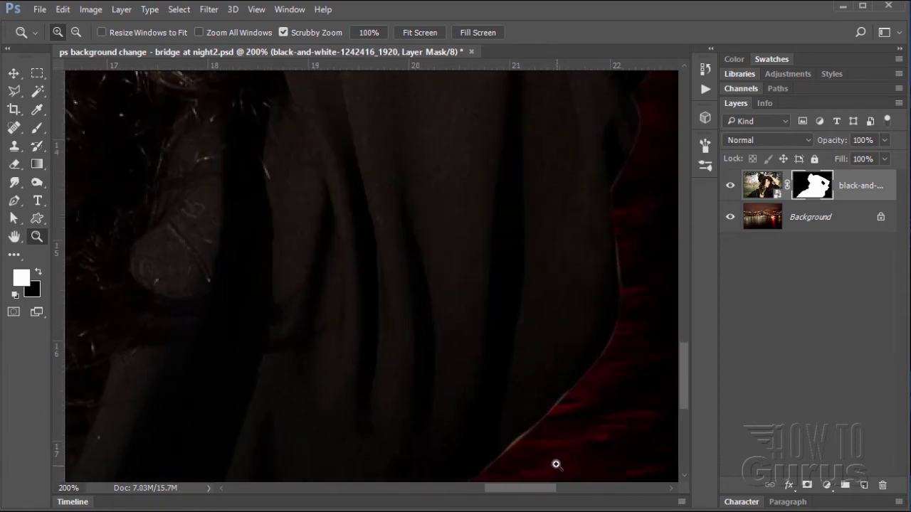
scroll(648, 385, down, 3)
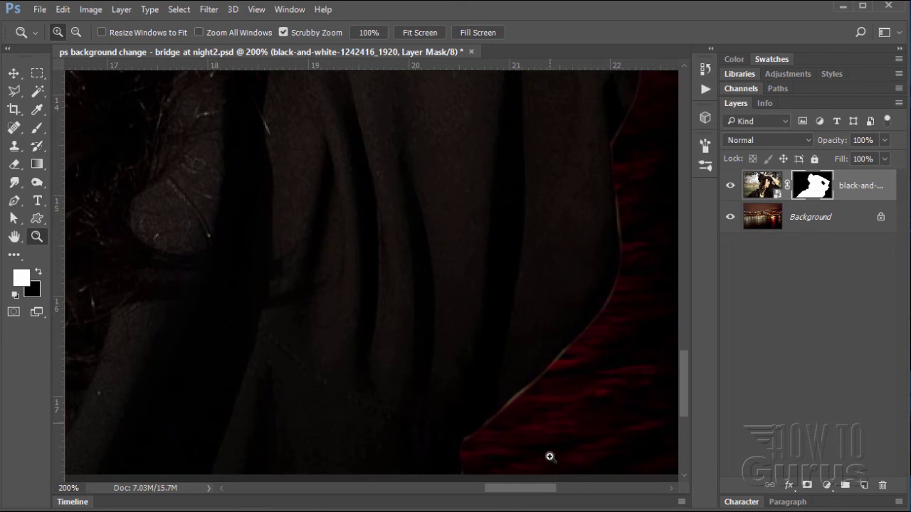
drag(541, 490, 569, 488)
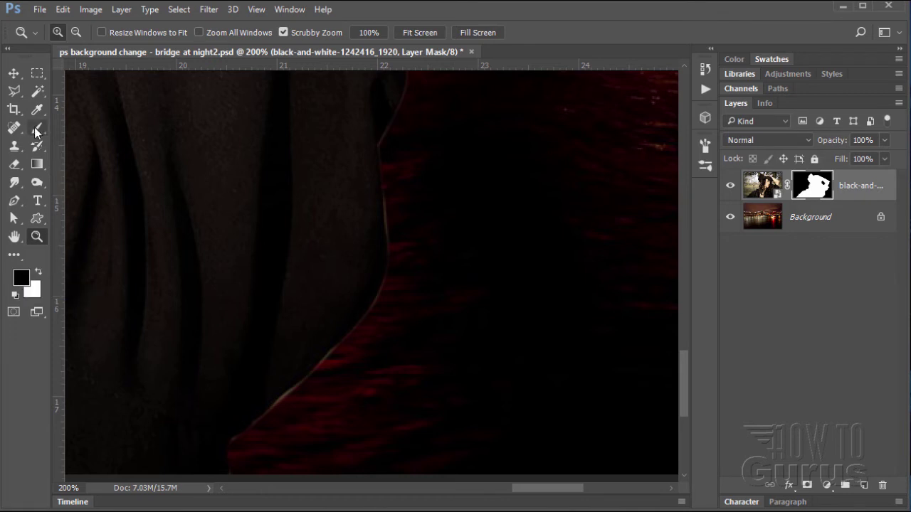
key(b)
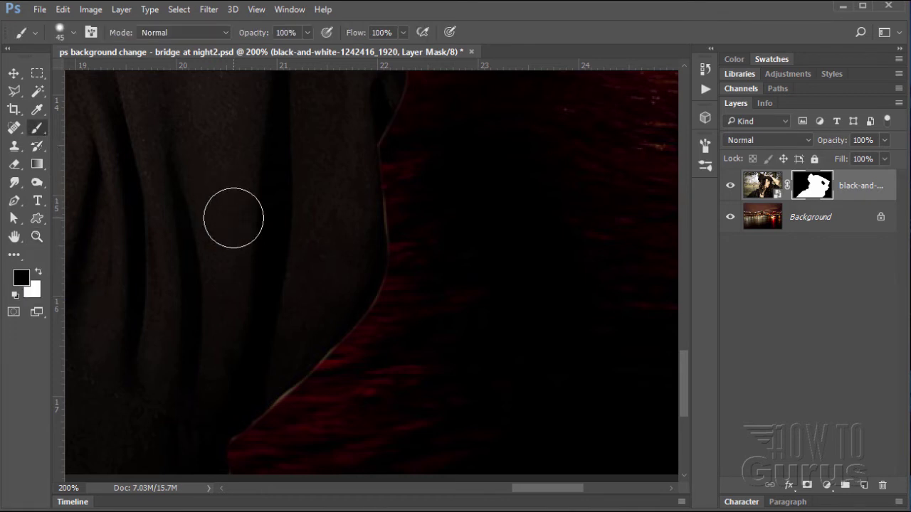
click(72, 33)
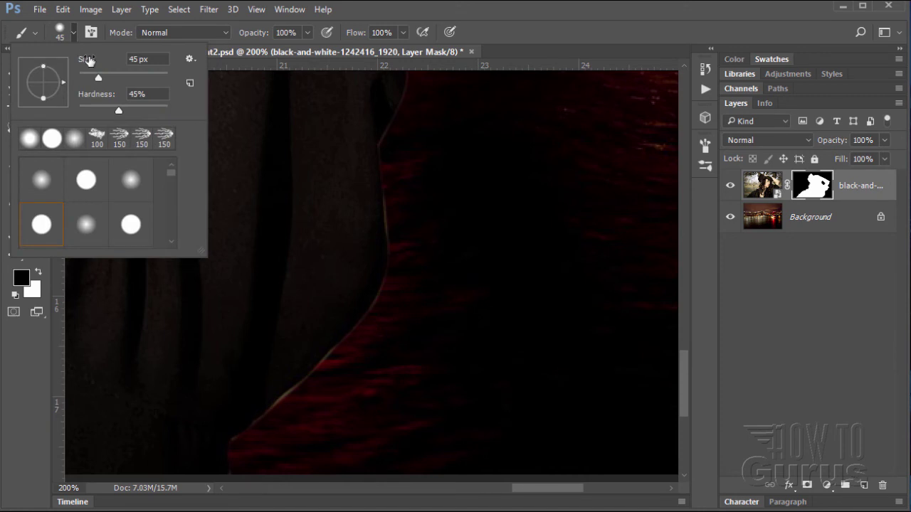
drag(119, 111, 176, 119)
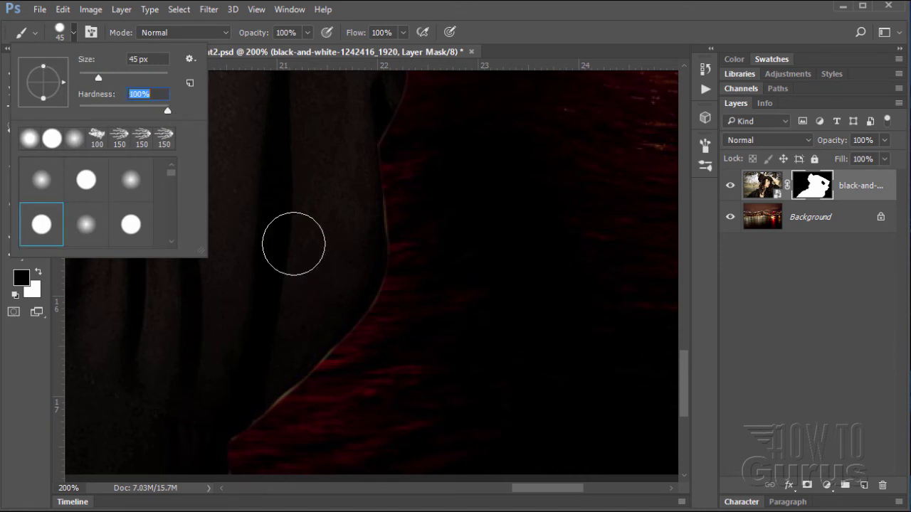
drag(100, 78, 82, 76)
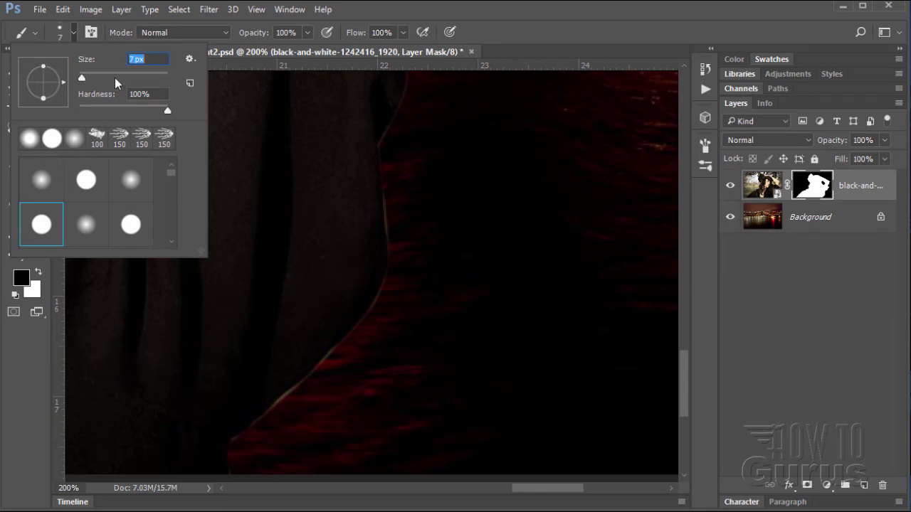
click(74, 33)
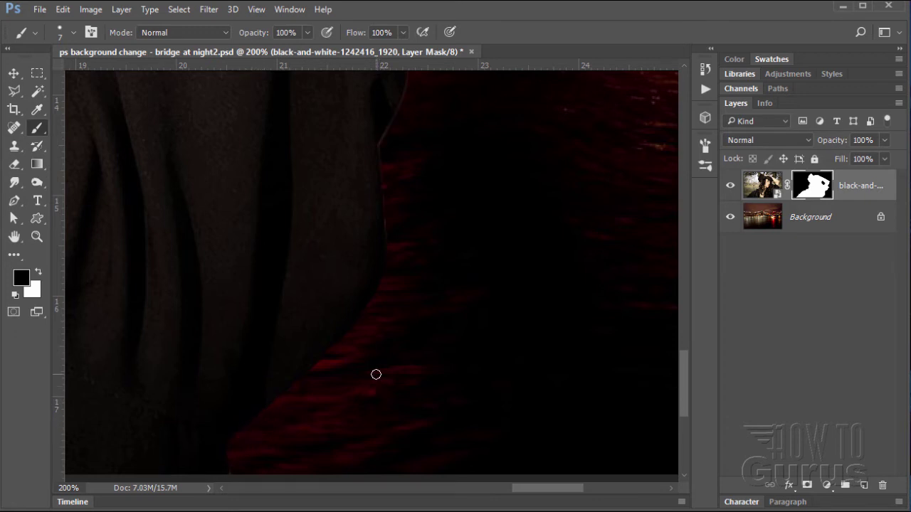
- Paint black on the layer mask along the shirt's side edge beside the red water to remove the light fringe
key(space)
drag(329, 427, 325, 314)
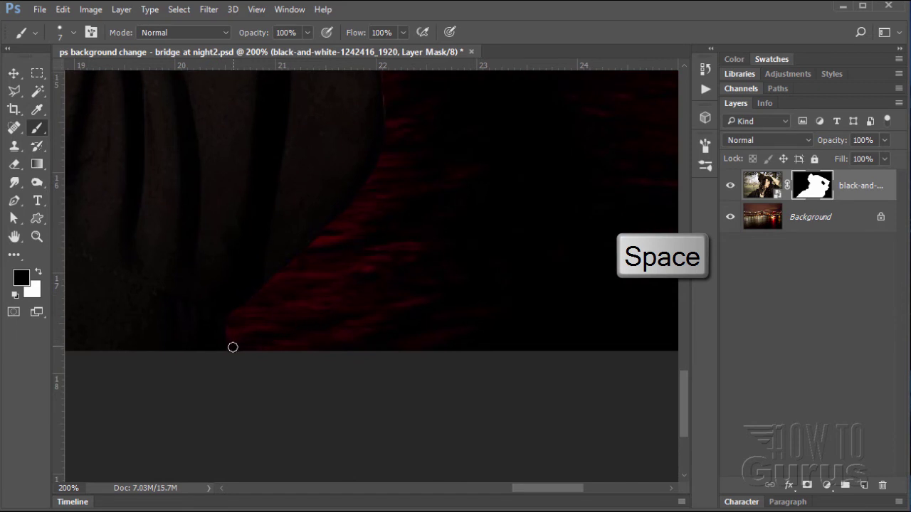
drag(429, 207, 406, 372)
mouse_move(441, 238)
mouse_down()
mouse_move(448, 354)
mouse_move(431, 359)
mouse_move(418, 321)
mouse_up()
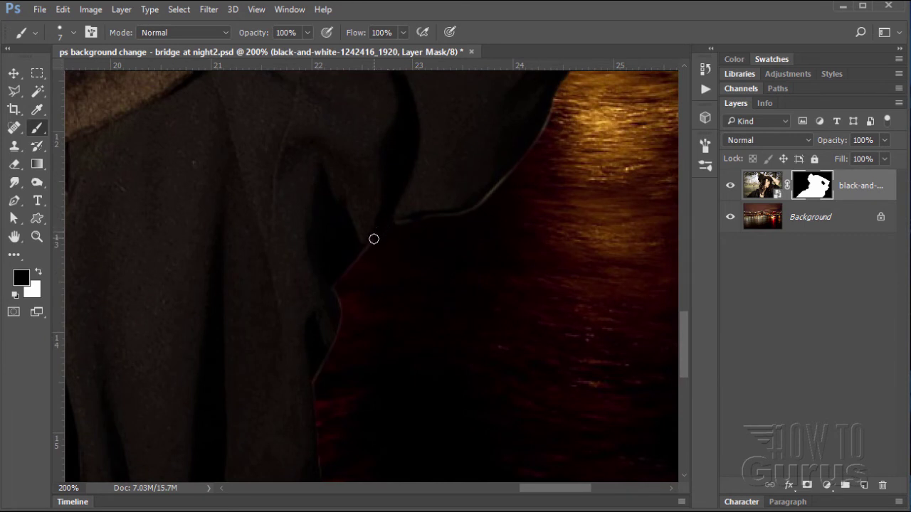
drag(370, 245, 341, 282)
drag(450, 400, 453, 323)
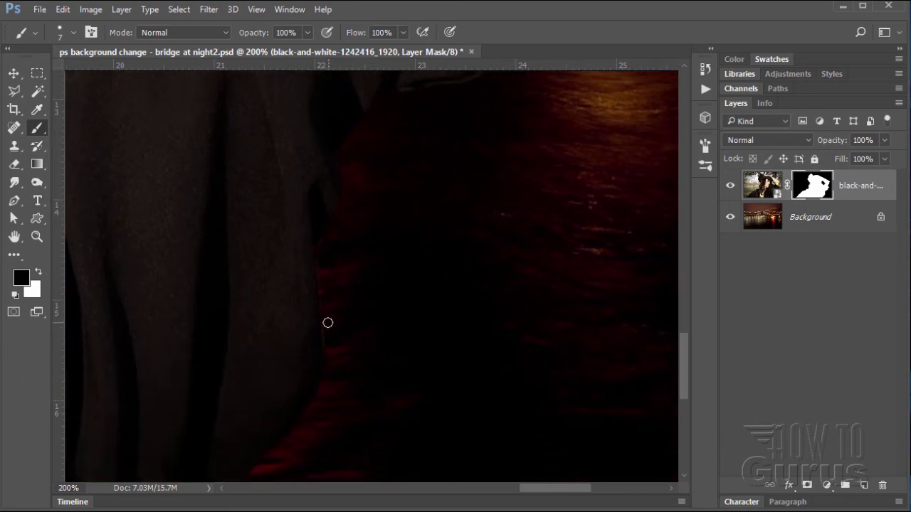
- Paint black on the mask along the lower edge of the raised arm's sleeve to remove its light fringe
drag(452, 276, 420, 330)
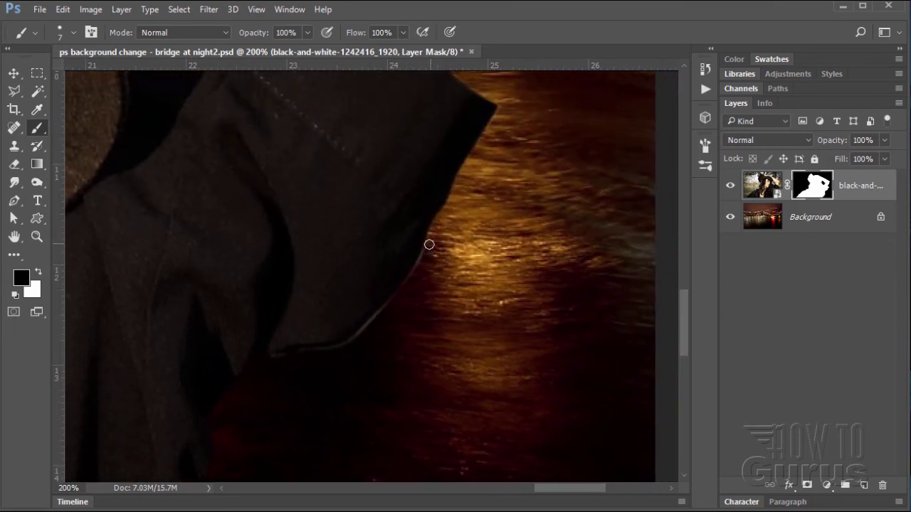
mouse_move(429, 245)
mouse_down()
mouse_move(365, 330)
mouse_move(331, 350)
mouse_move(262, 360)
mouse_up()
drag(504, 179, 438, 366)
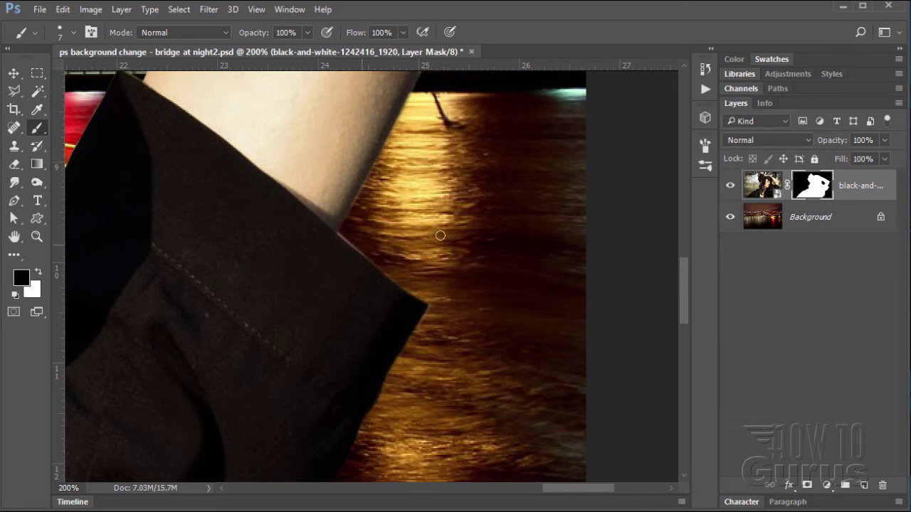
- Examine the mask's edge along the collar and shoulder against the water, and fit the whole image in view
mouse_move(147, 372)
mouse_down()
mouse_move(229, 337)
mouse_move(178, 306)
mouse_move(138, 325)
mouse_move(212, 321)
mouse_move(233, 360)
mouse_move(354, 330)
mouse_up()
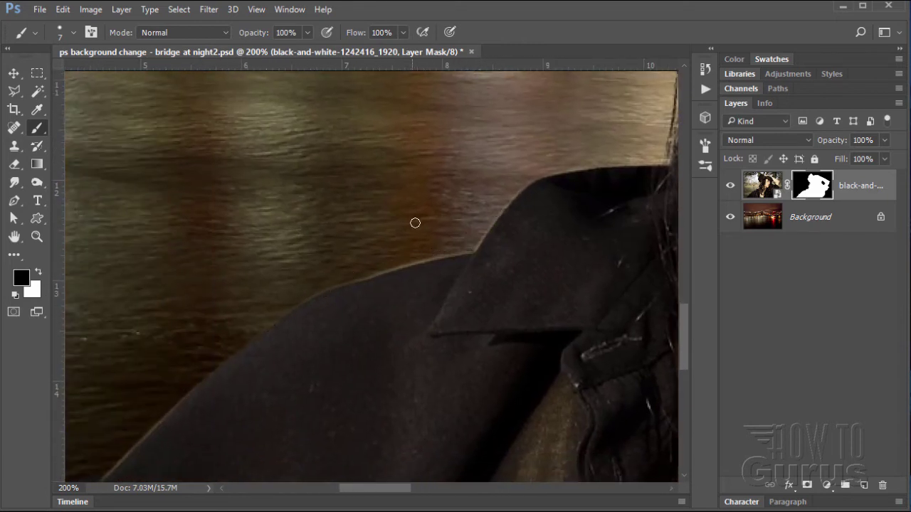
drag(437, 163, 386, 291)
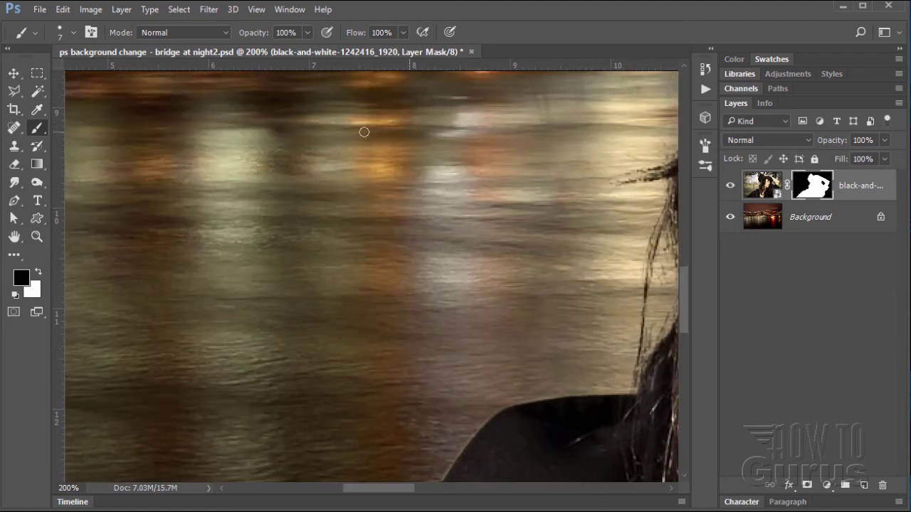
drag(320, 116, 287, 211)
scroll(392, 264, down, 3)
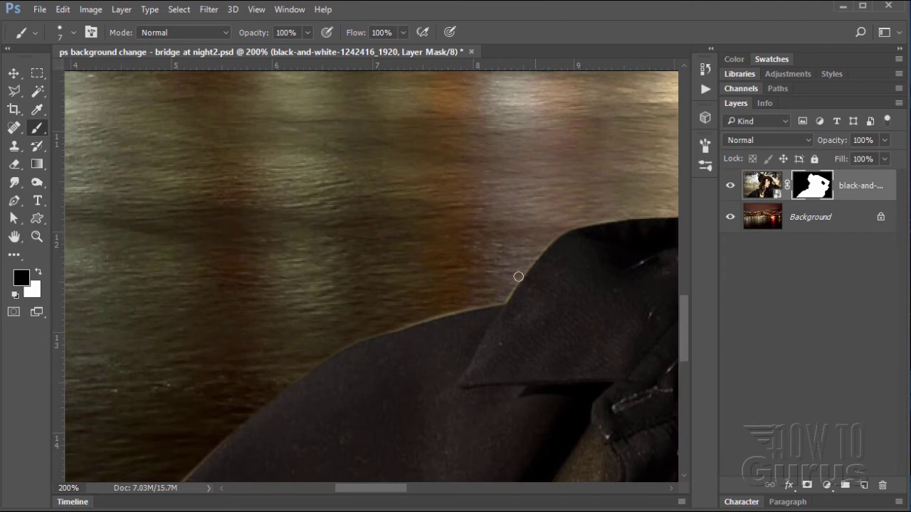
click(36, 237)
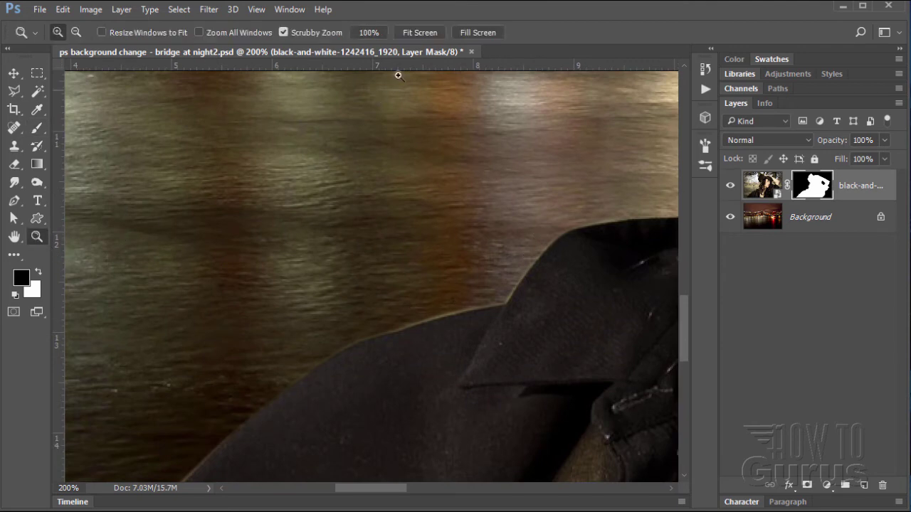
click(417, 32)
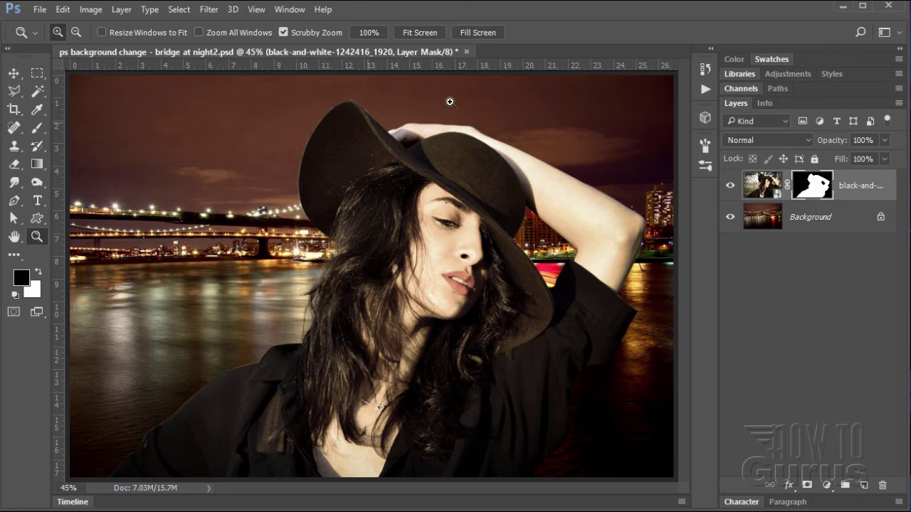
- Add a Photo Filter adjustment layer clipped to the woman's photo layer
click(14, 73)
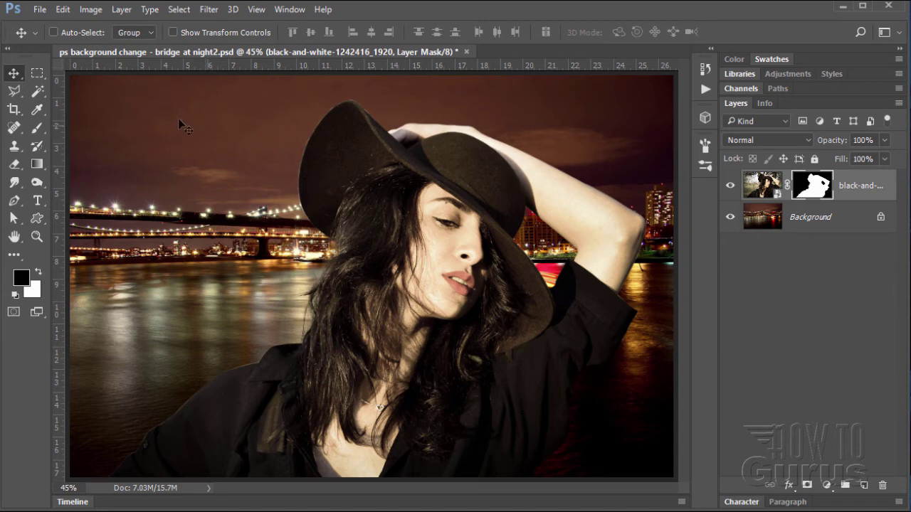
click(120, 10)
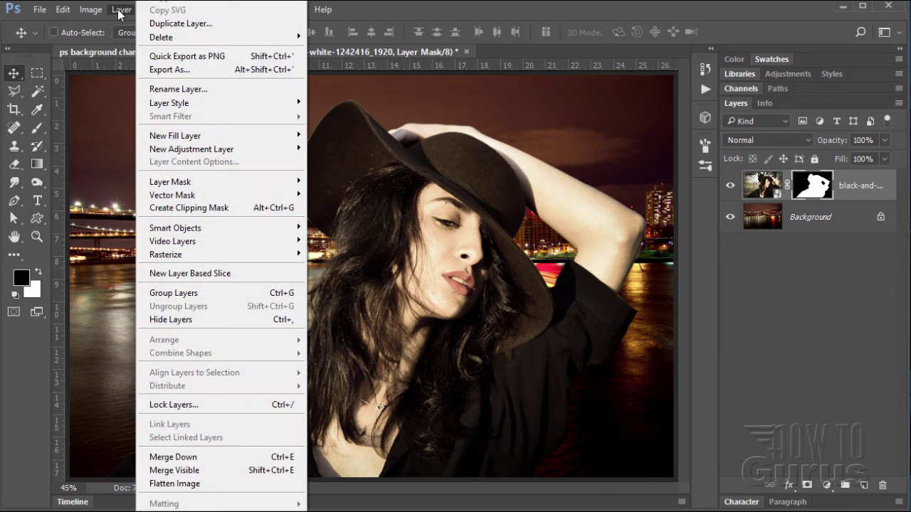
mouse_move(199, 151)
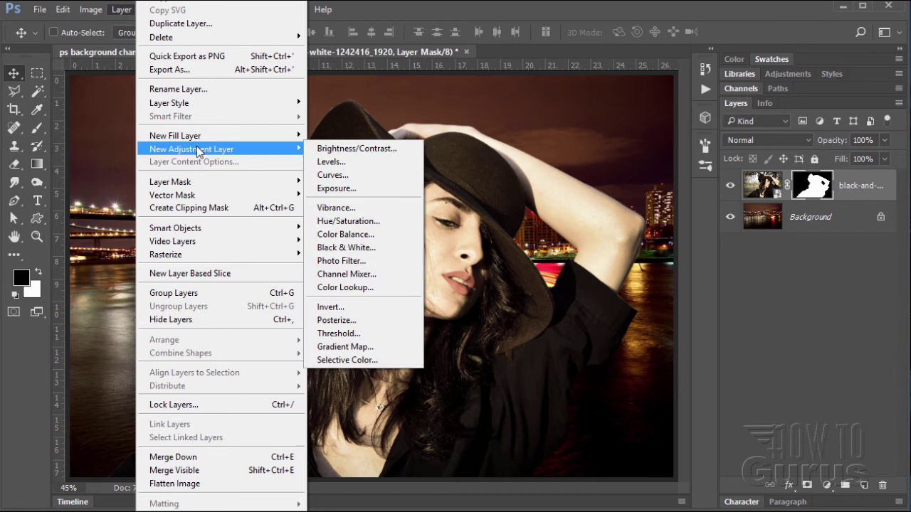
click(352, 260)
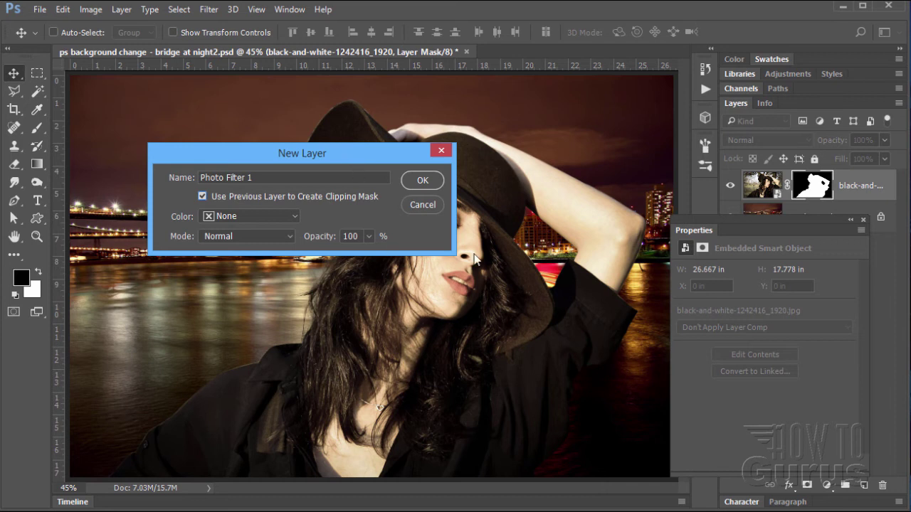
click(423, 181)
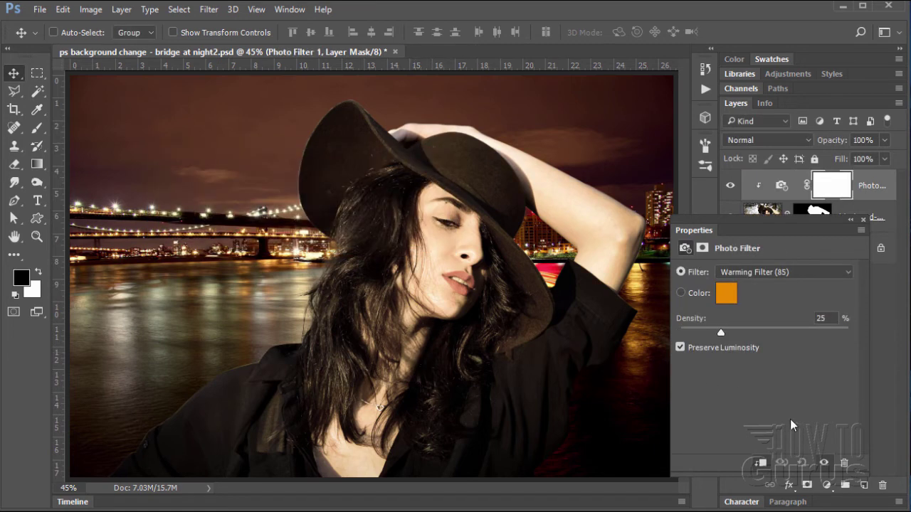
- Compare the woman's color with and without the Warming Filter (85) at 25% density
click(824, 464)
click(825, 464)
click(825, 463)
click(824, 464)
click(826, 466)
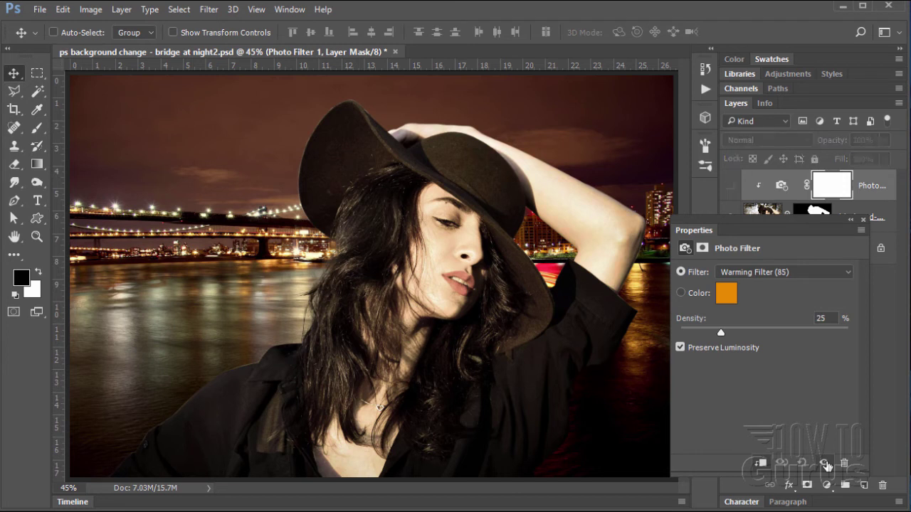
click(825, 465)
click(825, 465)
click(825, 465)
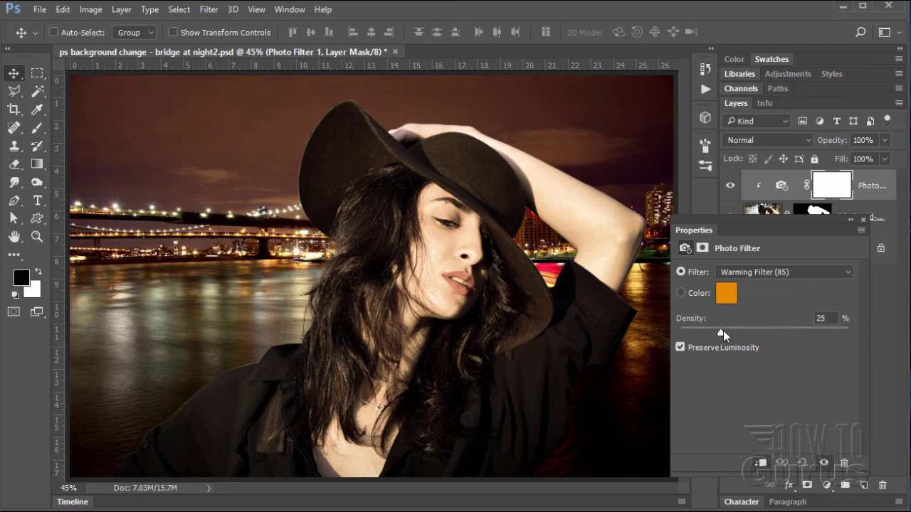
- Set the photo filter's density to 41%, compare the image with and without it, and close its properties
drag(722, 333, 743, 338)
click(826, 465)
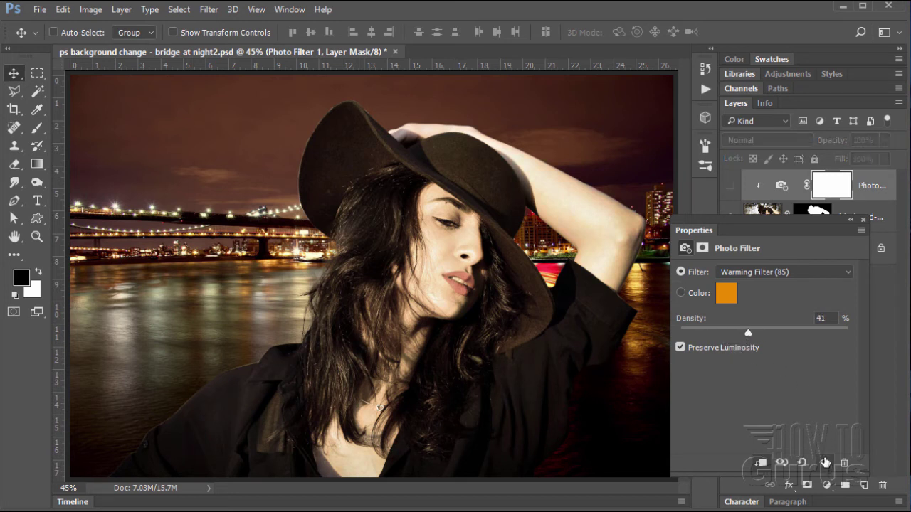
click(825, 463)
click(826, 463)
click(826, 463)
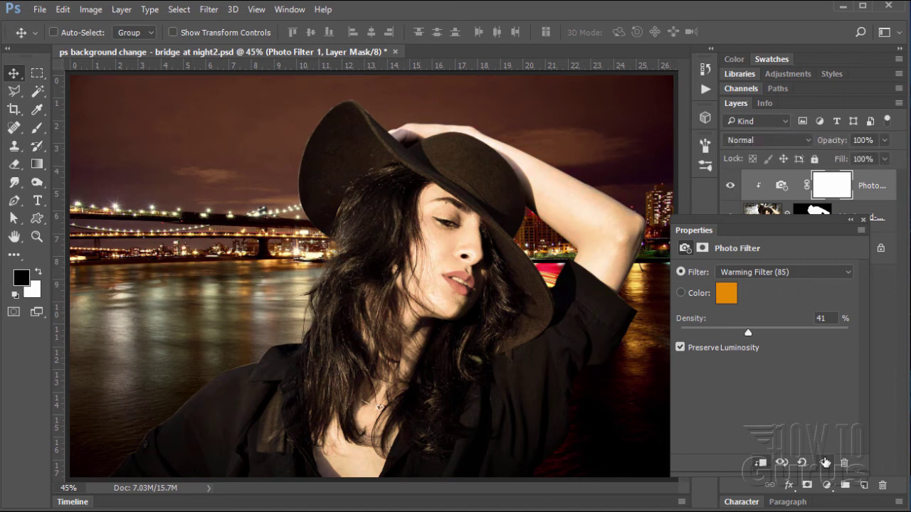
click(826, 463)
click(825, 463)
click(826, 463)
click(826, 464)
click(863, 220)
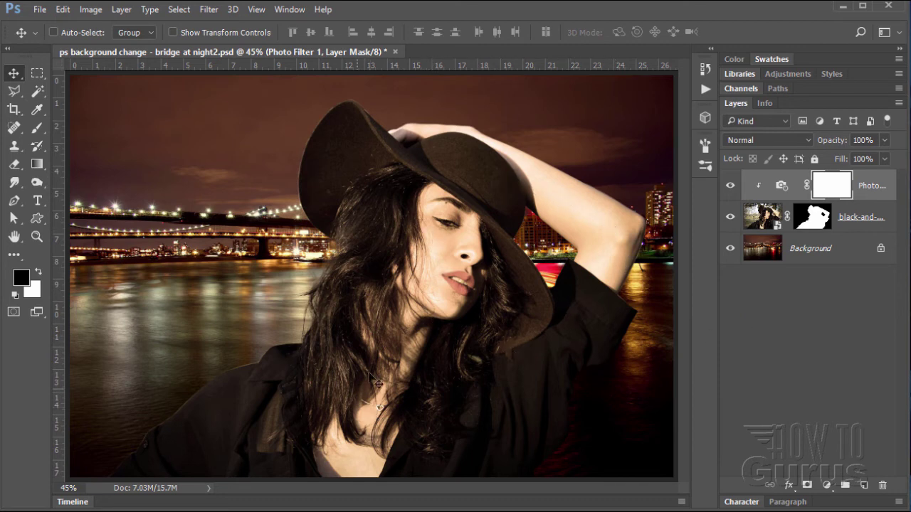
- Add a Color Balance adjustment layer above the photo filter, clipped to the woman's layer
click(120, 10)
mouse_move(199, 149)
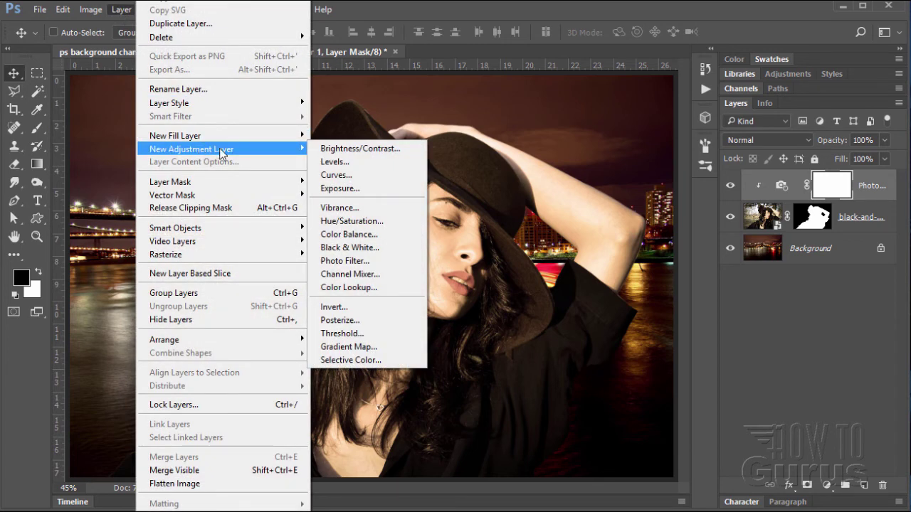
click(349, 235)
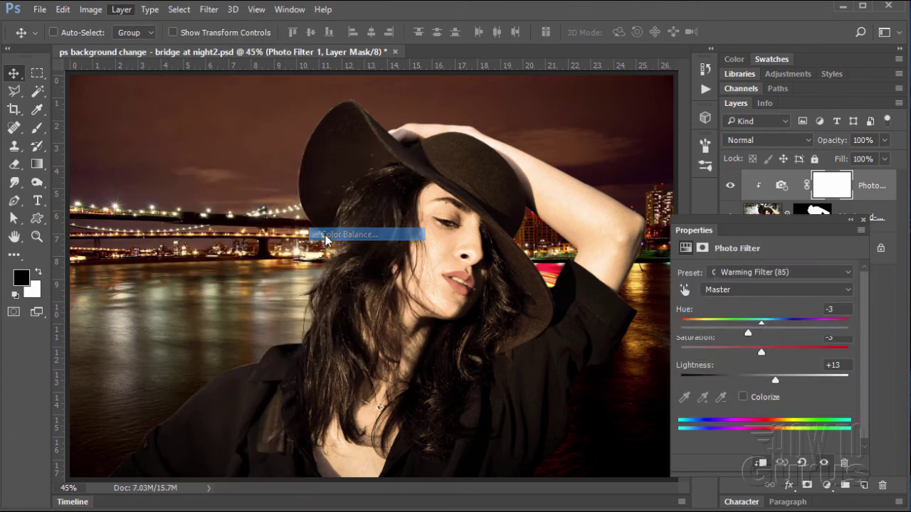
click(203, 197)
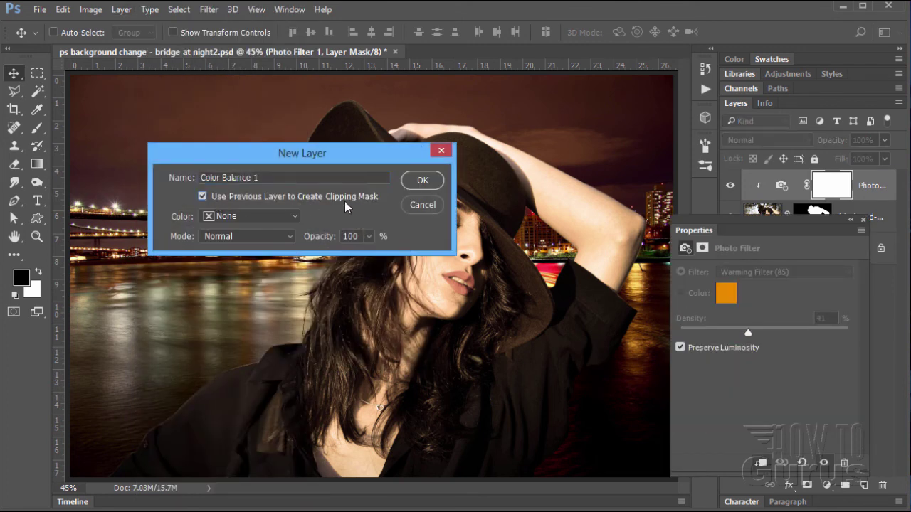
click(419, 184)
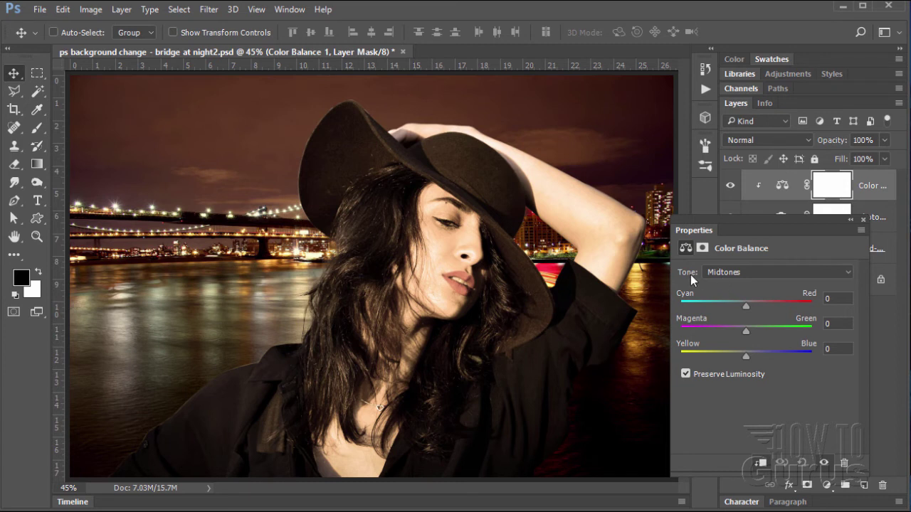
- Set the Color Balance adjustment's tone range to Highlights
click(741, 272)
click(746, 286)
click(739, 273)
click(733, 295)
click(732, 275)
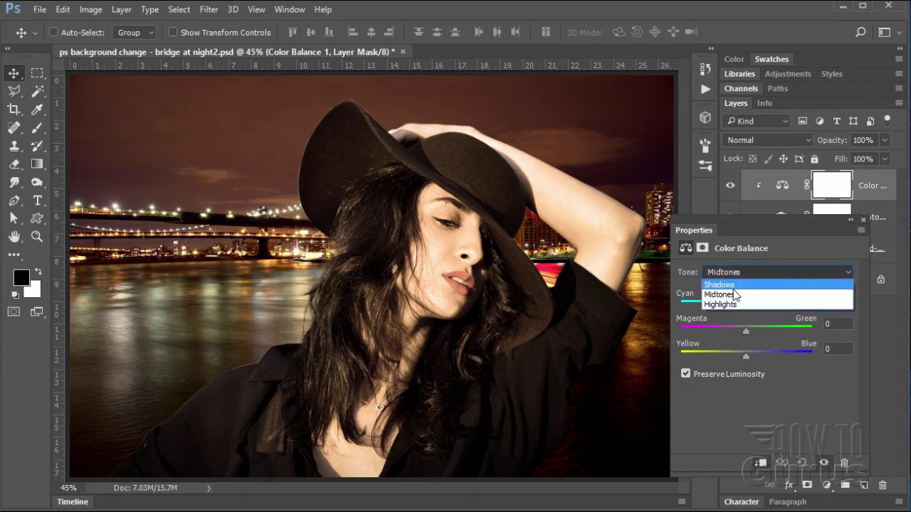
click(752, 295)
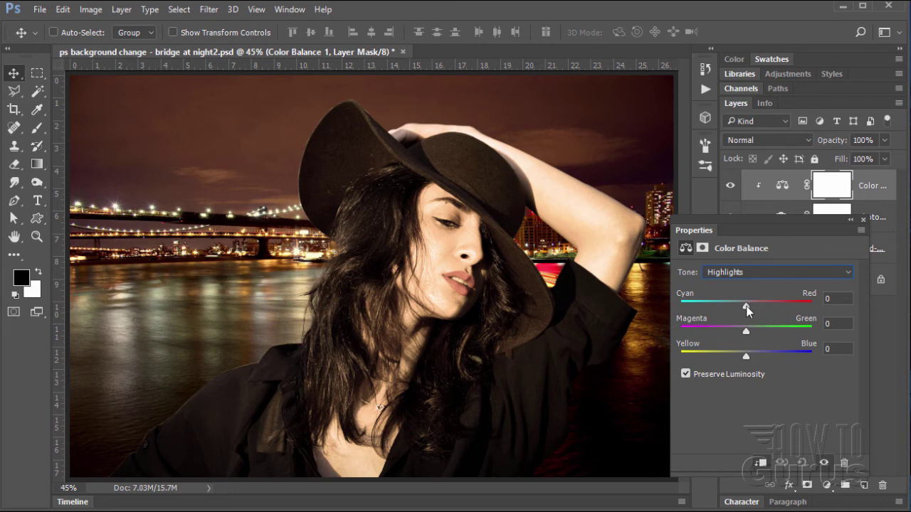
- Set the highlights' Cyan–Red balance to -3 and compare the image with and without the adjustment
drag(746, 310, 744, 309)
click(825, 466)
click(825, 466)
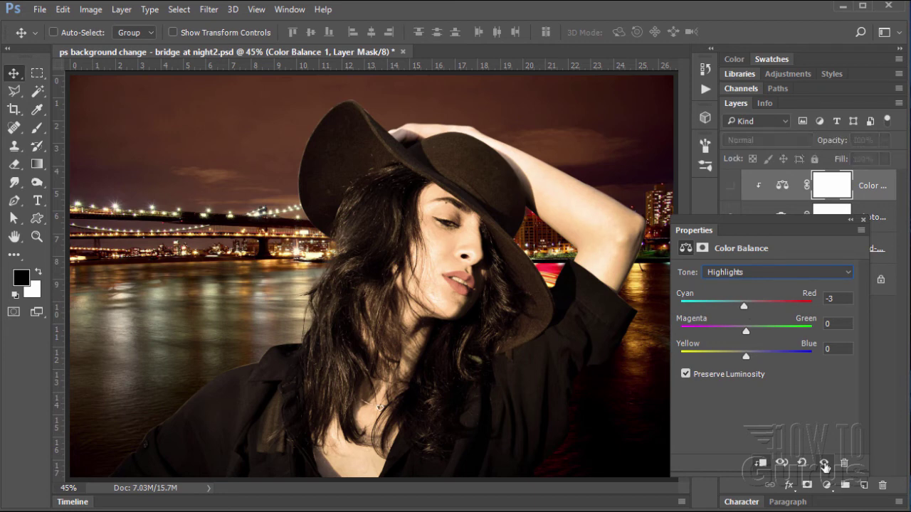
click(825, 466)
click(824, 467)
click(825, 466)
click(825, 466)
click(825, 466)
click(825, 466)
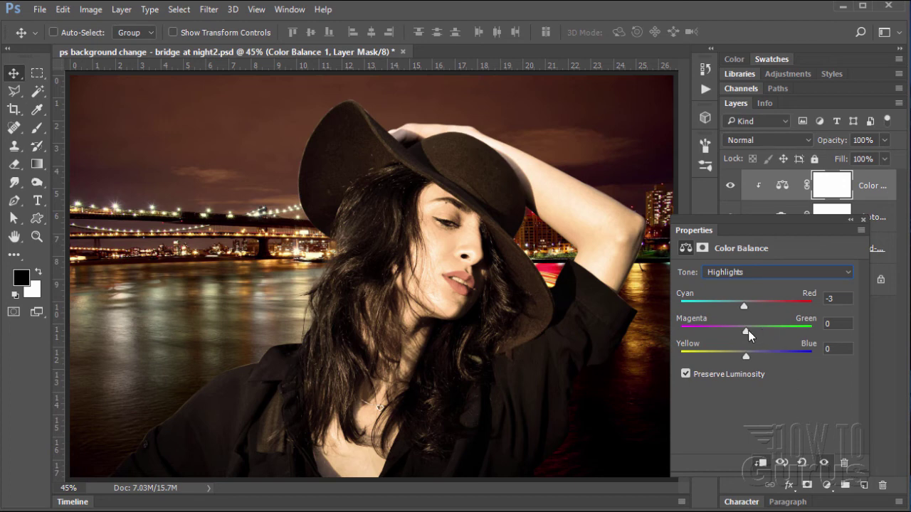
- Set the highlights' Magenta–Green balance to -7 and compare the image with and without the adjustment
drag(747, 330, 743, 331)
click(826, 467)
click(826, 466)
click(825, 467)
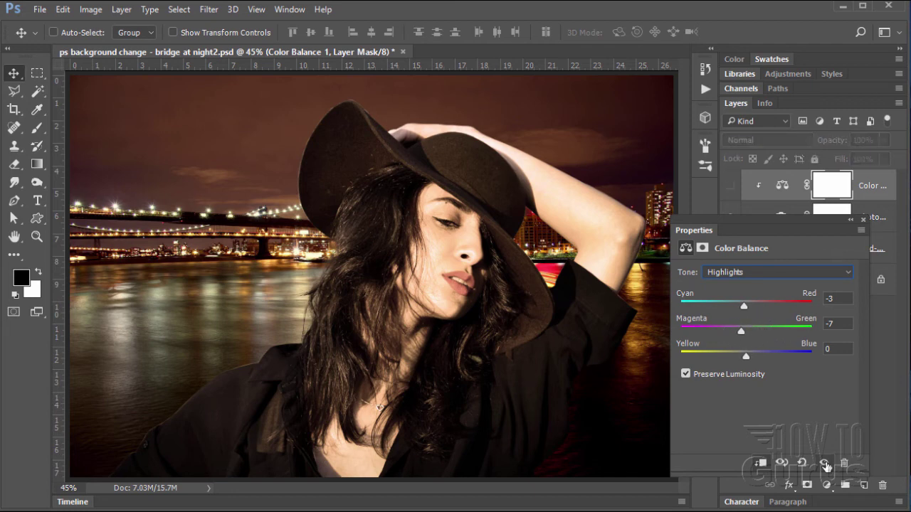
click(825, 466)
click(826, 467)
click(826, 466)
click(826, 466)
click(825, 466)
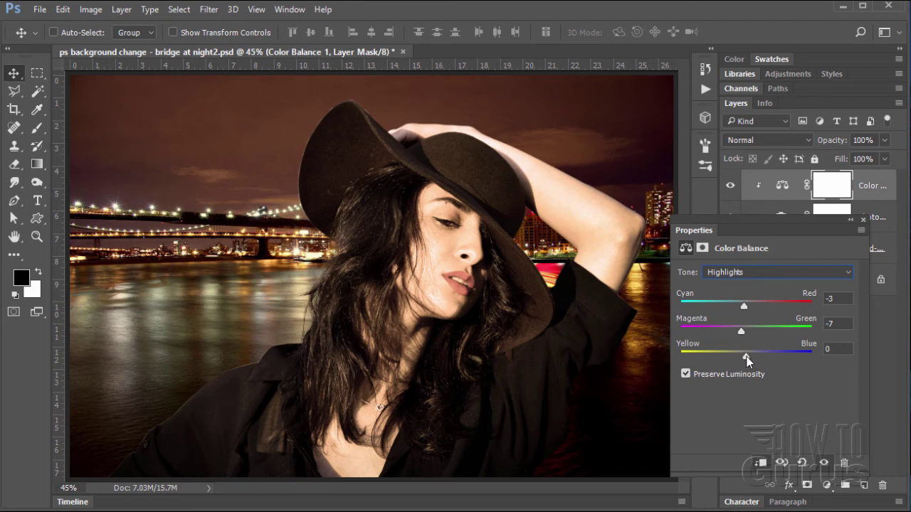
- Try a highlights' Yellow–Blue balance of +9 and compare the image with and without the adjustment
drag(746, 360, 751, 360)
click(825, 463)
click(824, 463)
click(824, 464)
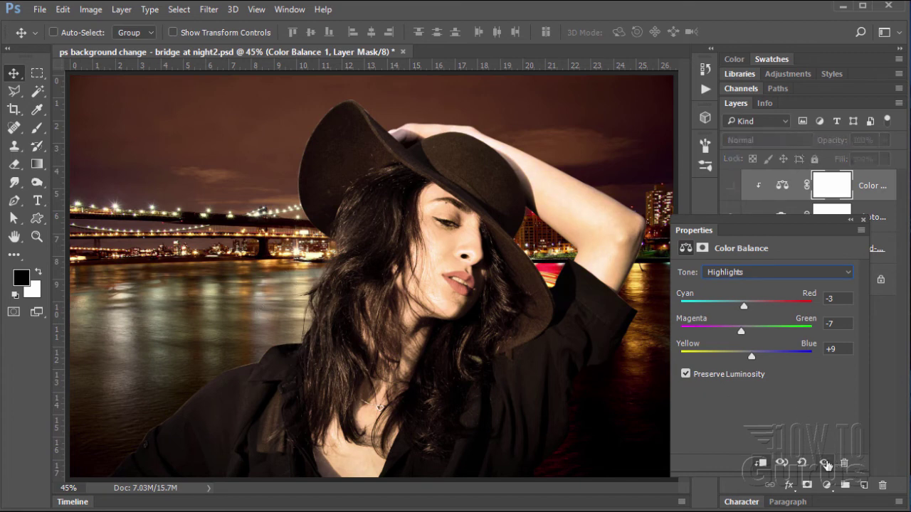
click(825, 463)
click(824, 463)
click(824, 463)
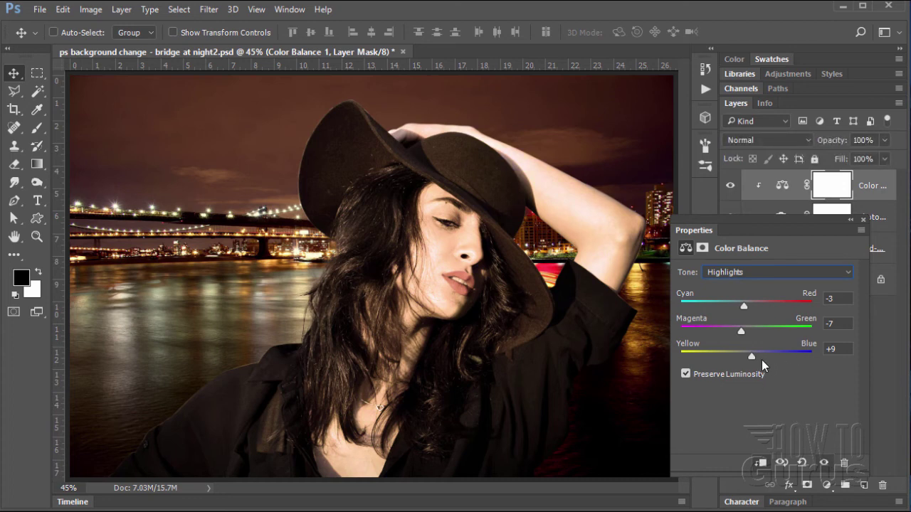
- Set the highlights' Yellow–Blue balance to 0, compare the image with and without the adjustment, and close its properties
click(837, 350)
text(0)
click(824, 464)
click(824, 463)
click(824, 464)
click(825, 464)
click(824, 463)
click(824, 464)
click(862, 220)
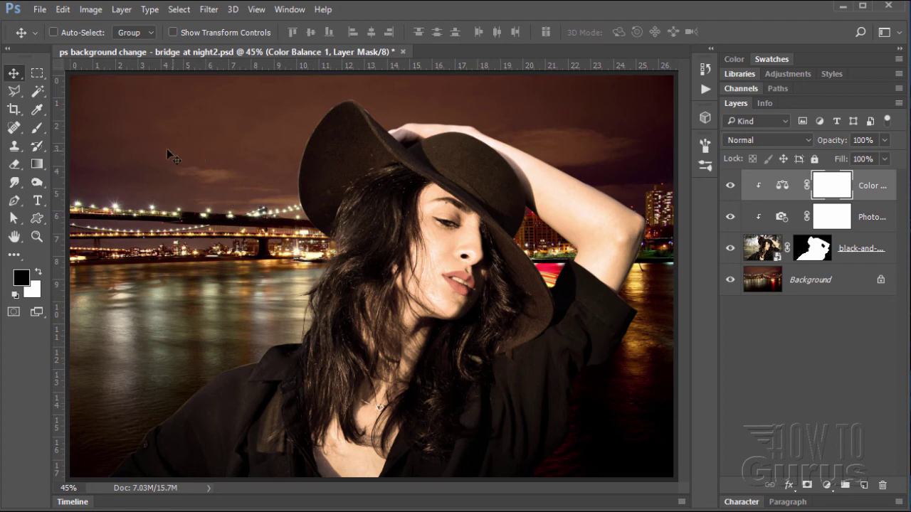
- Add a Hue/Saturation adjustment layer above the Color Balance layer, using the previous layer to create a clipping mask
click(123, 12)
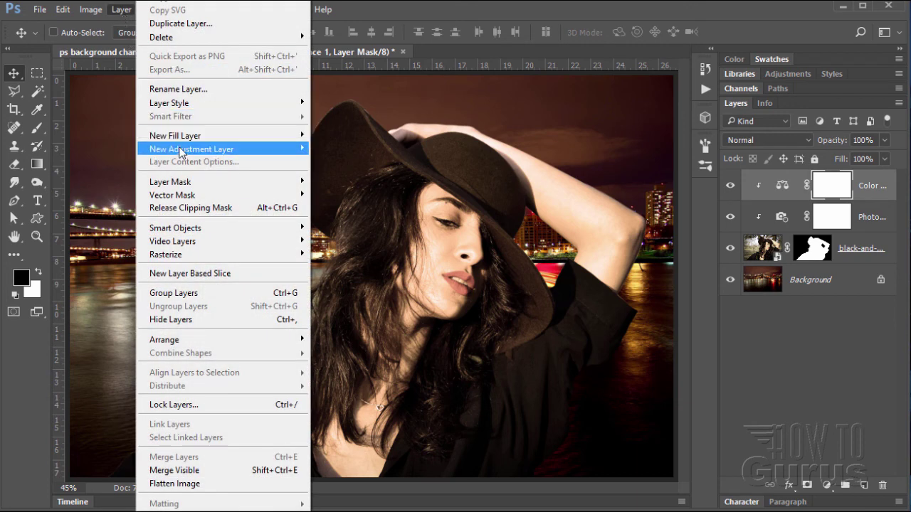
mouse_move(181, 151)
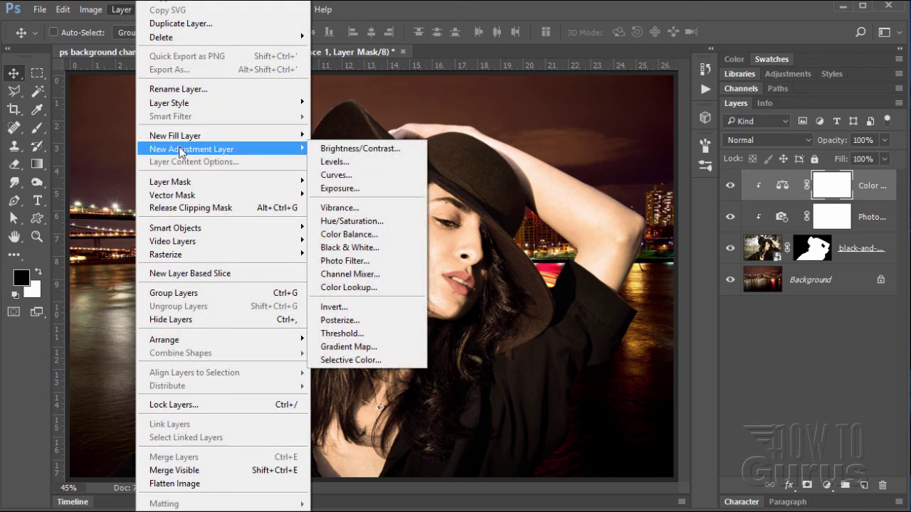
click(363, 225)
click(227, 197)
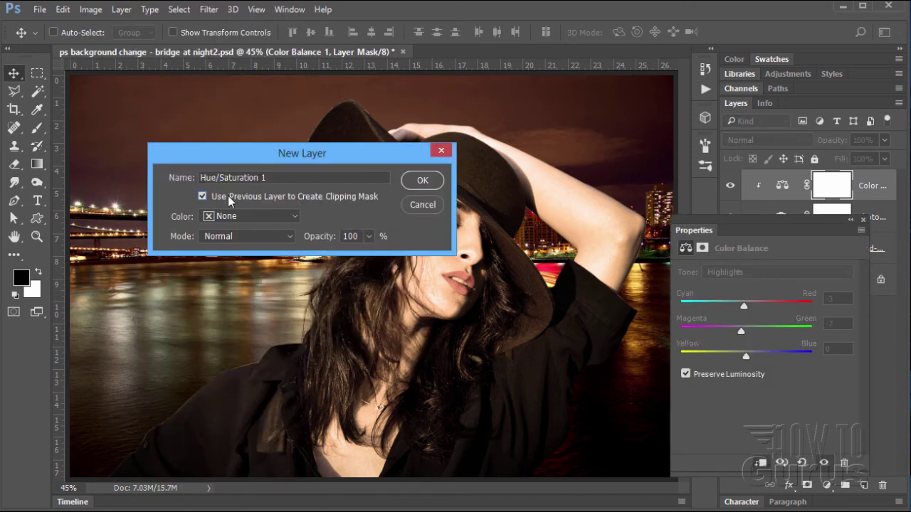
click(418, 181)
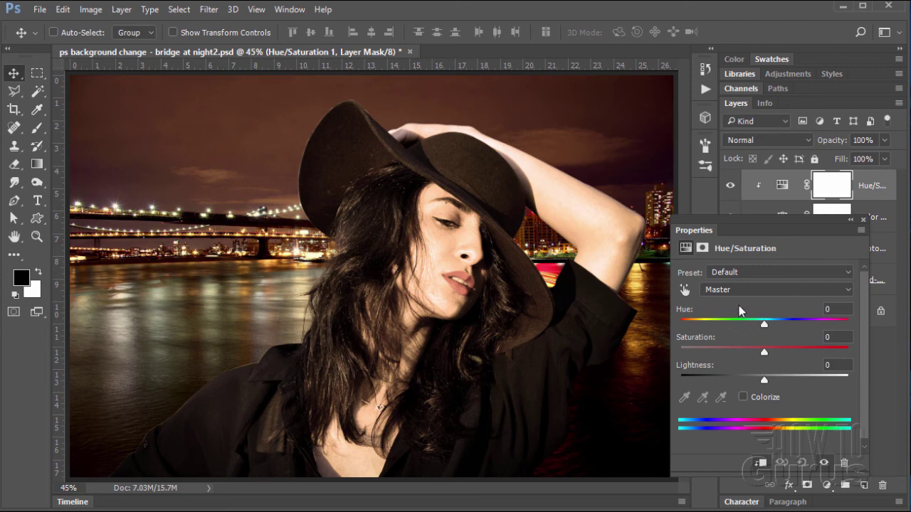
- Set the Hue/Saturation layer's saturation to +22 and compare the image with and without the adjustment
click(765, 351)
drag(768, 352, 777, 354)
drag(784, 351, 781, 351)
click(824, 465)
click(824, 465)
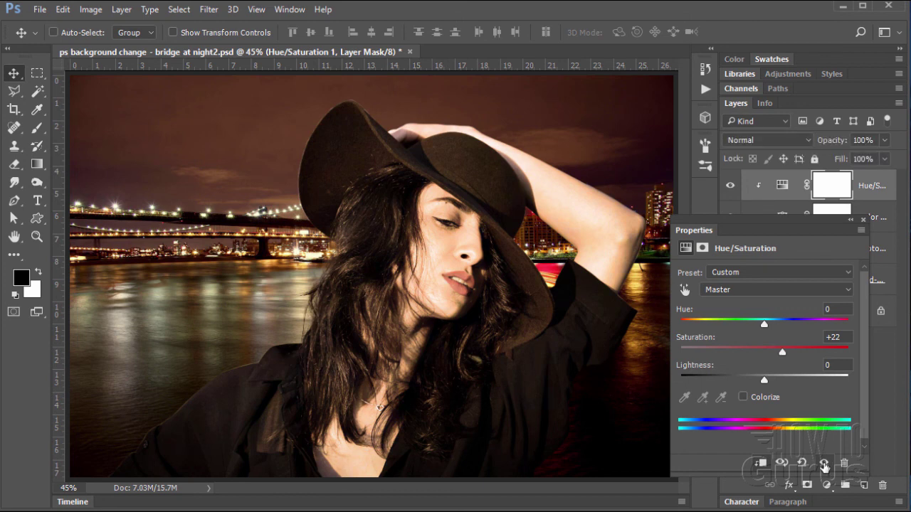
click(824, 465)
click(825, 465)
click(824, 465)
click(824, 465)
click(824, 465)
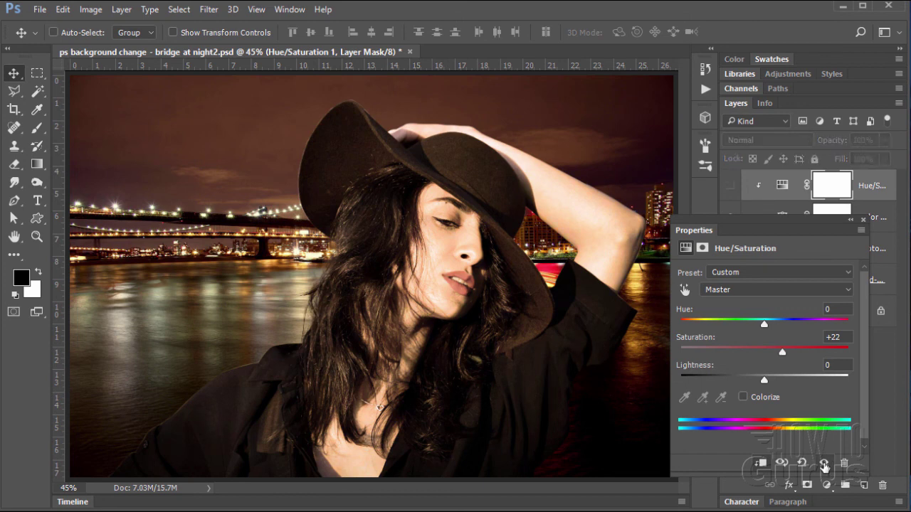
click(824, 465)
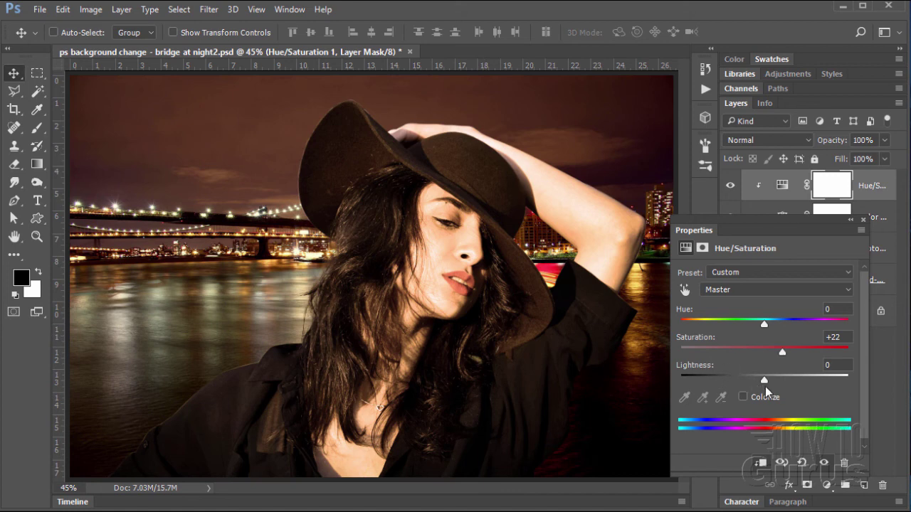
- Set the Hue/Saturation layer's lightness to -7, compare the image with and without the adjustment, and close its properties
drag(764, 382, 759, 380)
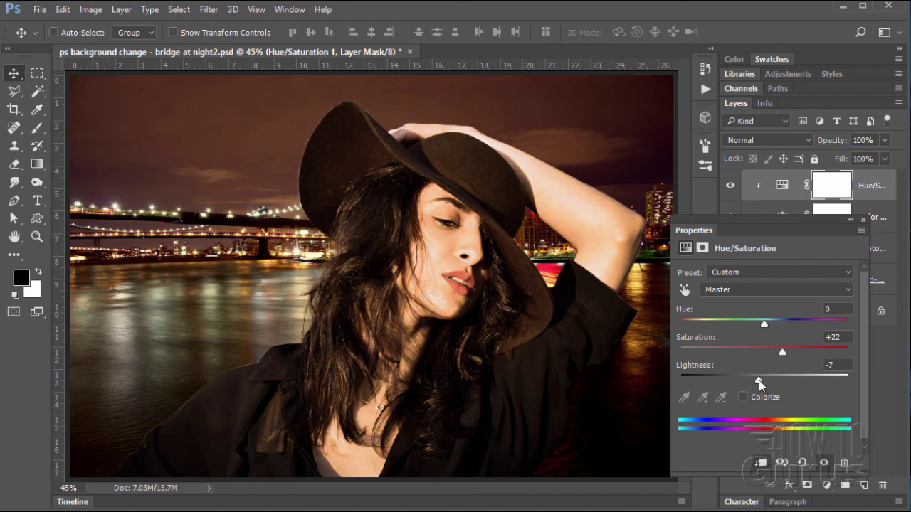
click(826, 464)
click(826, 464)
click(826, 463)
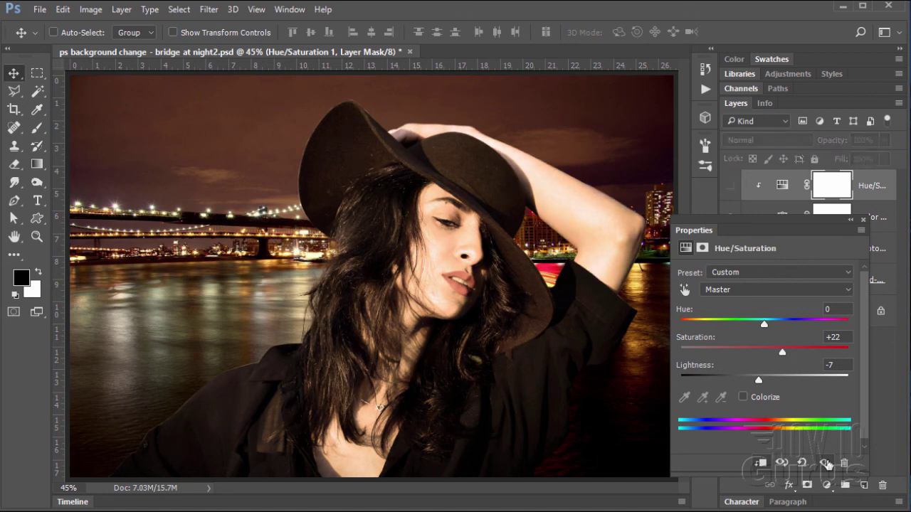
click(826, 463)
click(826, 463)
click(826, 463)
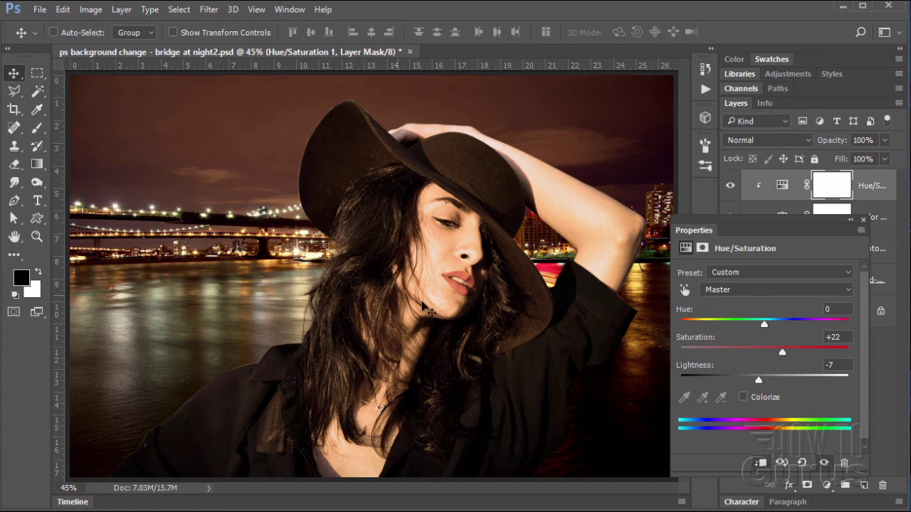
click(864, 220)
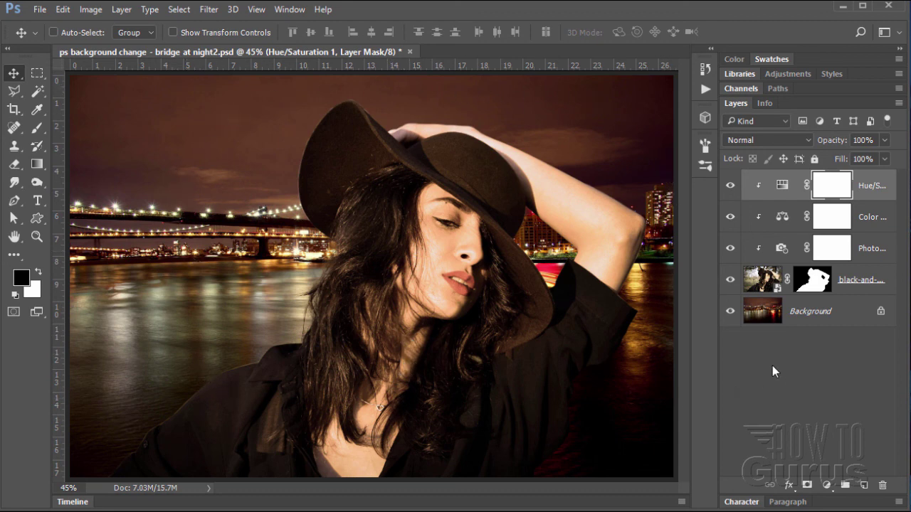
- Place a duplicate of the woman's layer without its layer mask at the top of the layer stack and hide it
drag(775, 287, 865, 485)
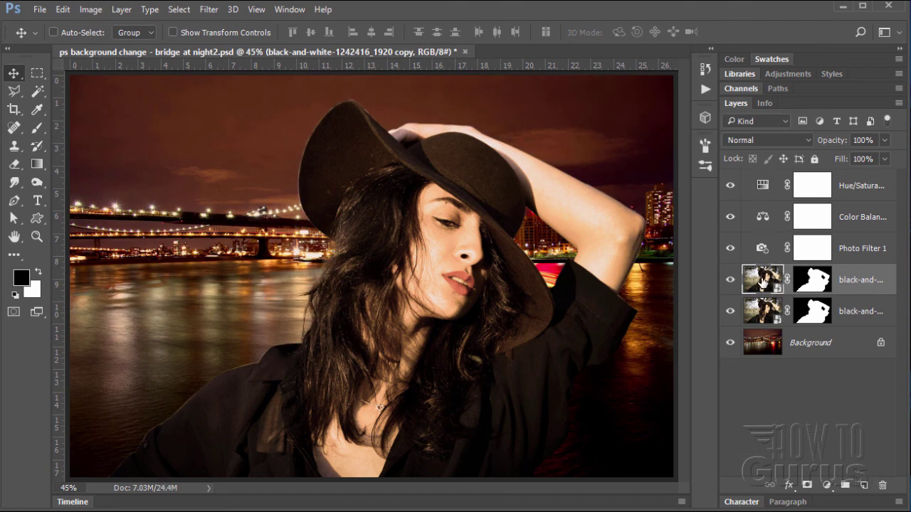
drag(760, 283, 762, 178)
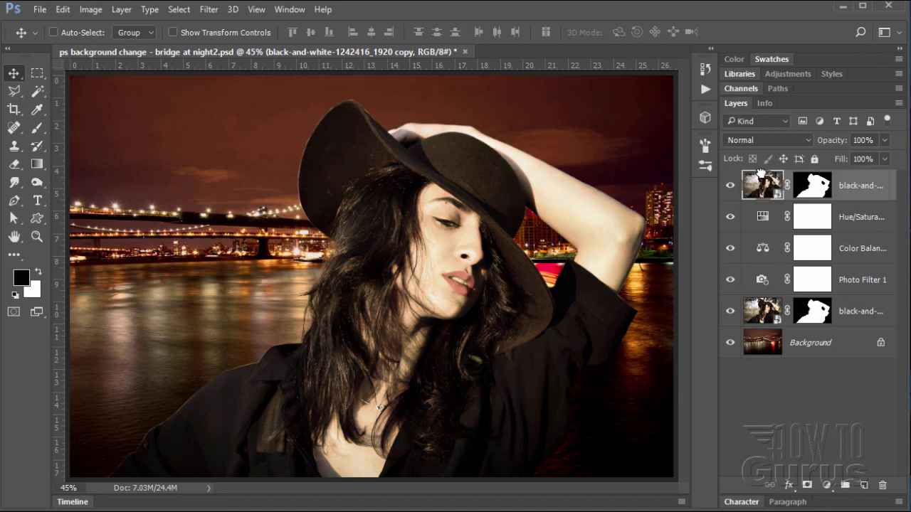
right_click(818, 191)
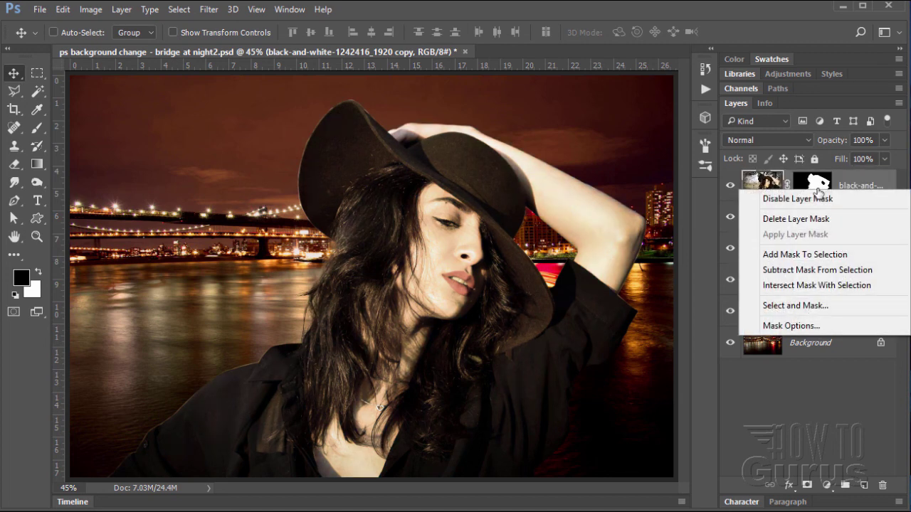
click(818, 219)
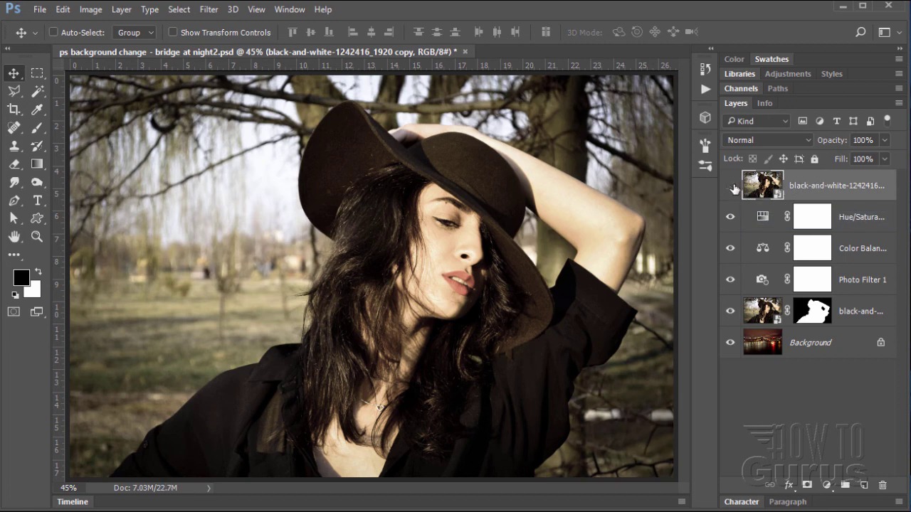
click(730, 185)
- Clip the Photo Filter, Color Balance and Hue/Saturation layers to the masked woman layer again
click(851, 221)
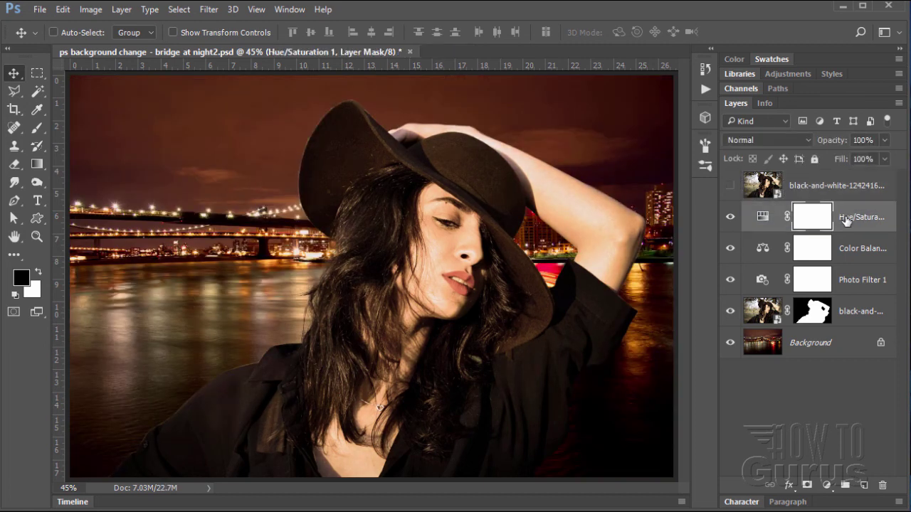
click(849, 281)
right_click(848, 279)
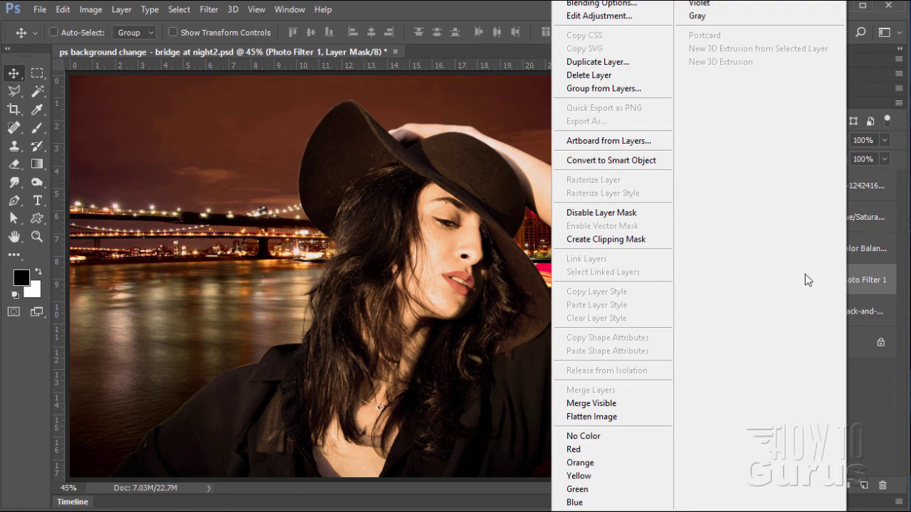
click(651, 238)
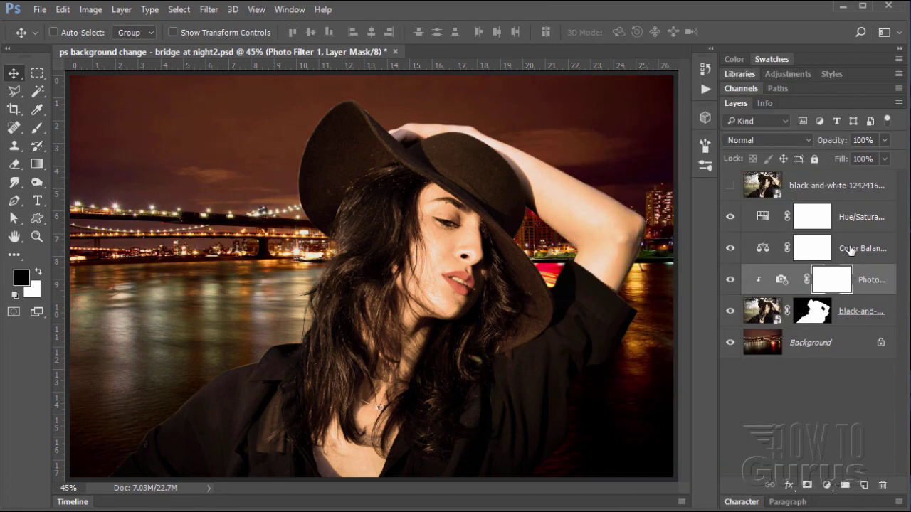
right_click(837, 251)
click(646, 238)
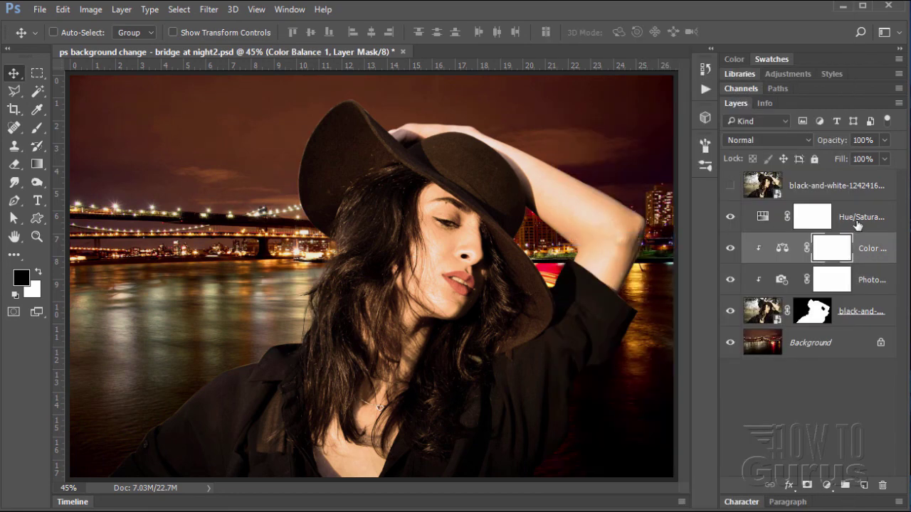
right_click(857, 222)
click(646, 239)
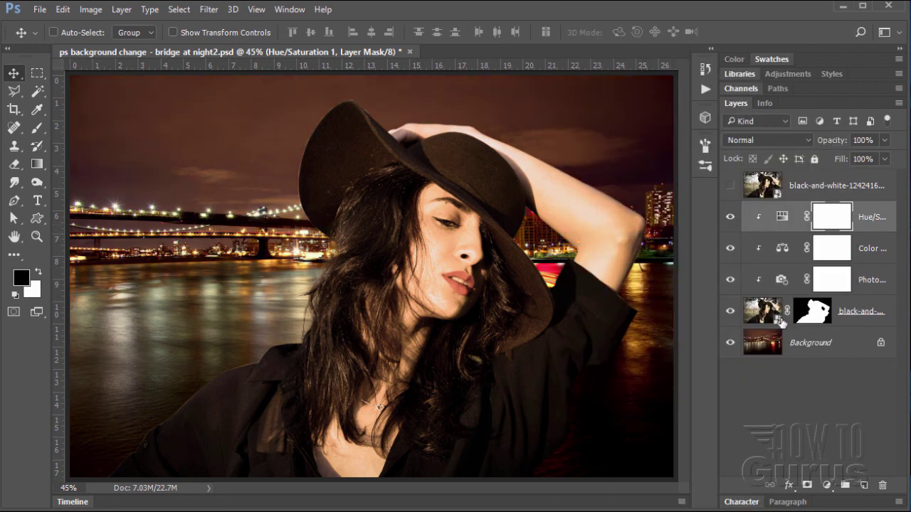
- Compare the original park photo with the finished night composite by toggling the top layer's visibility, leaving it hidden
click(730, 185)
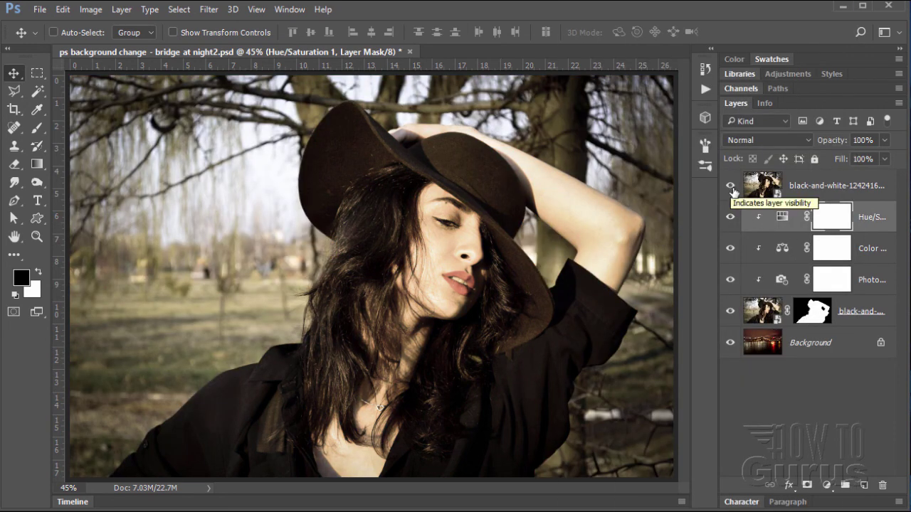
click(731, 188)
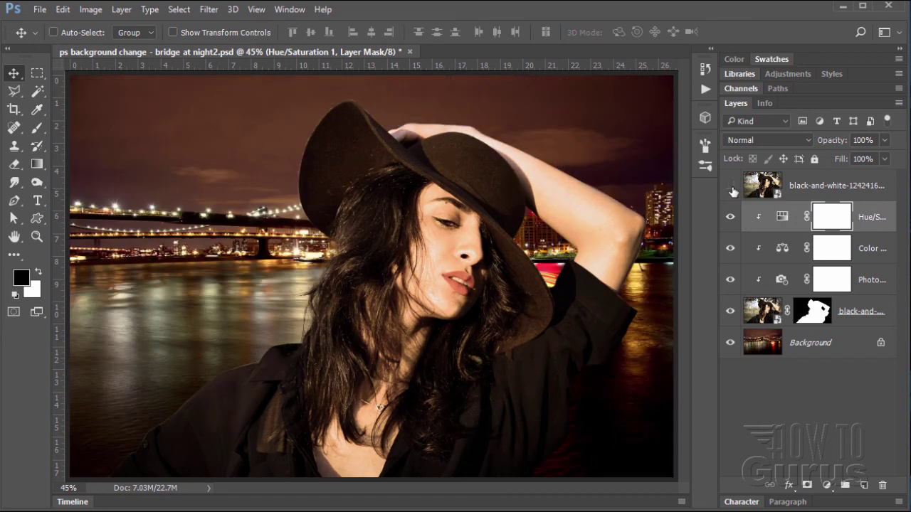
click(731, 188)
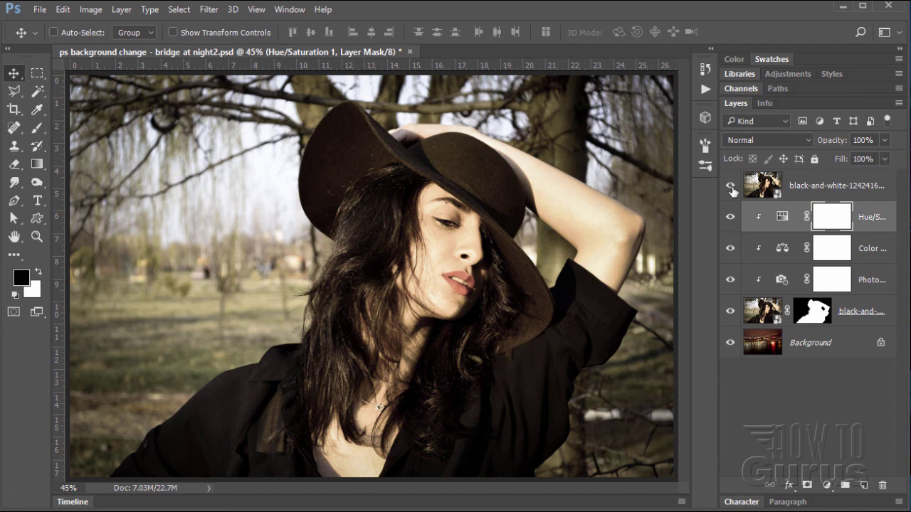
click(731, 188)
click(731, 188)
click(731, 188)
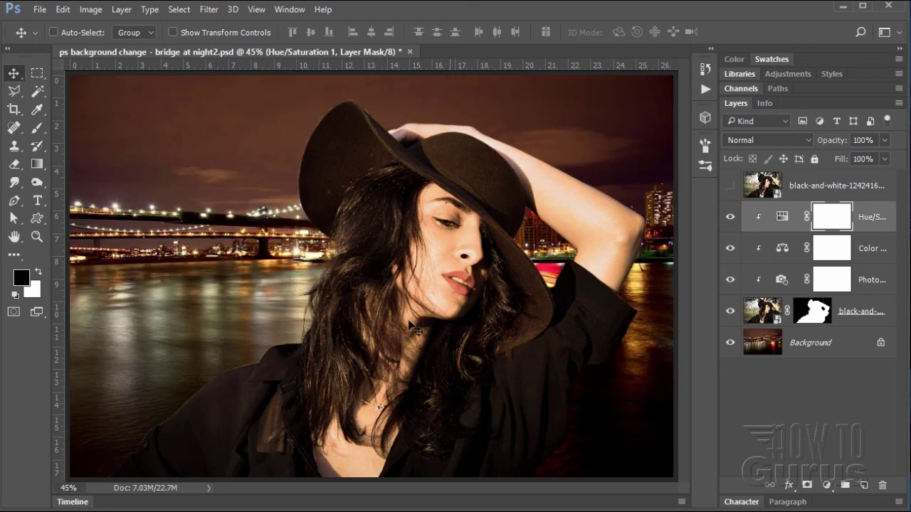